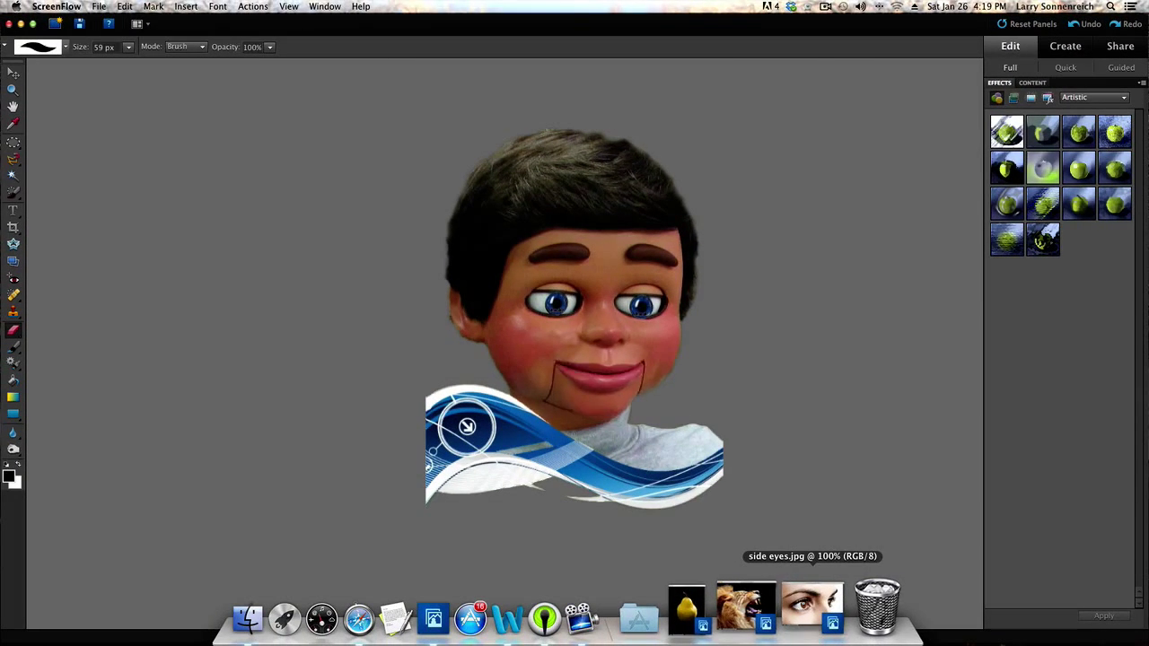
Restore pear.jpg, side eyes.jpg and lion.jpg from the Dock, then close side eyes.jpg
click(813, 603)
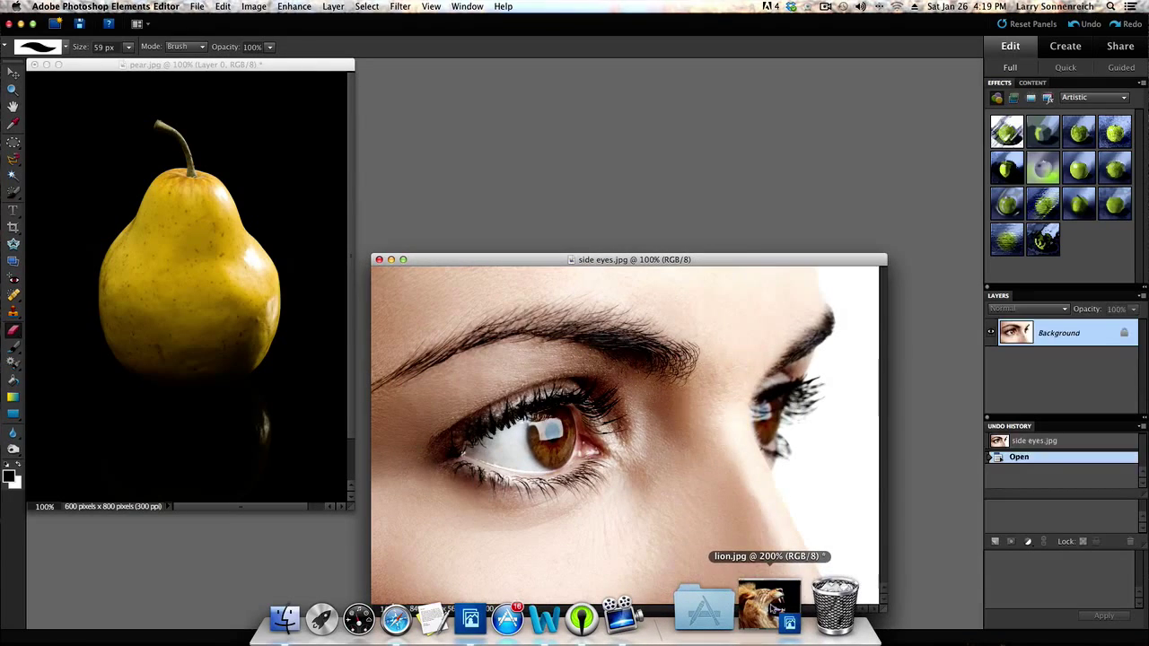
click(763, 607)
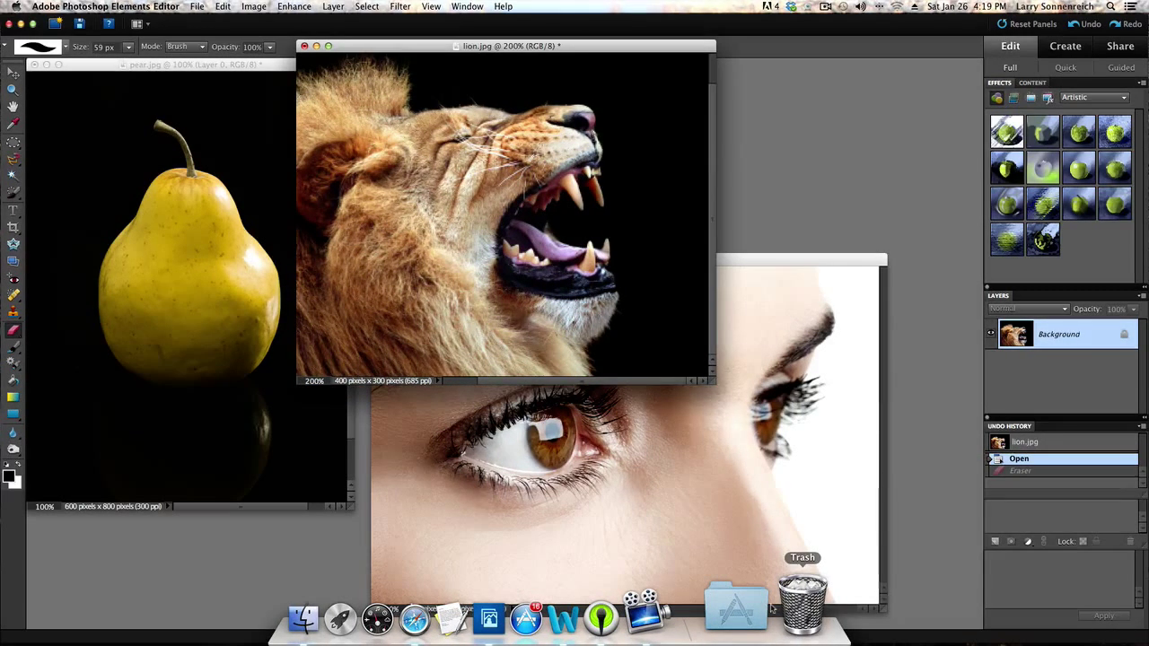
click(791, 261)
key(super+w)
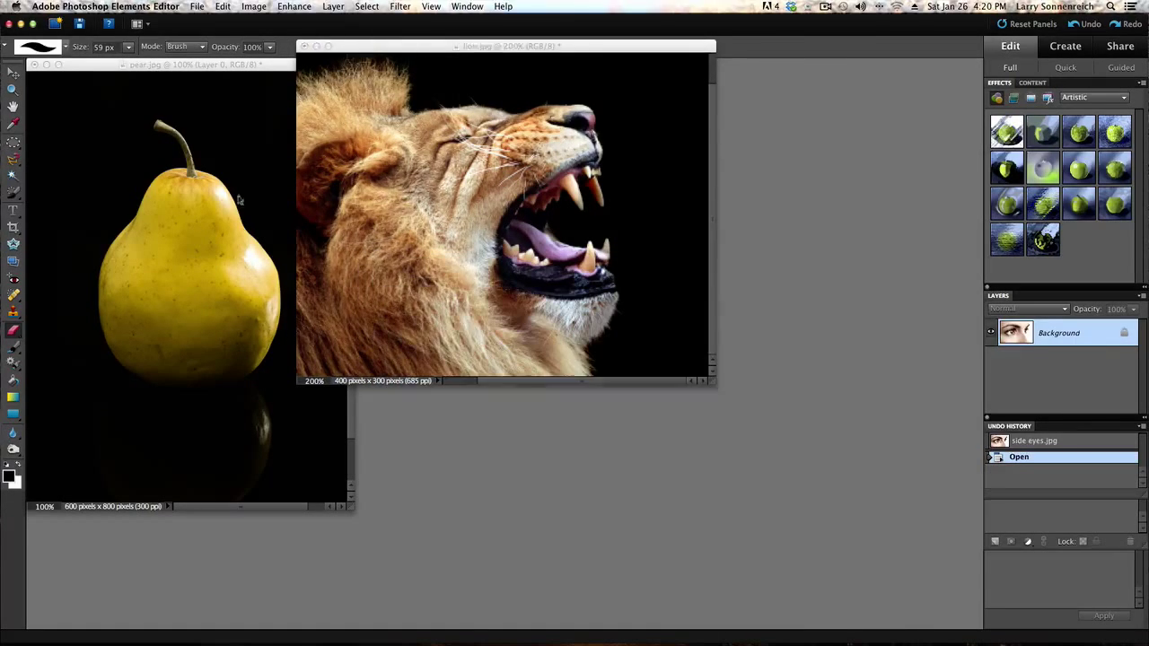
key(super+w)
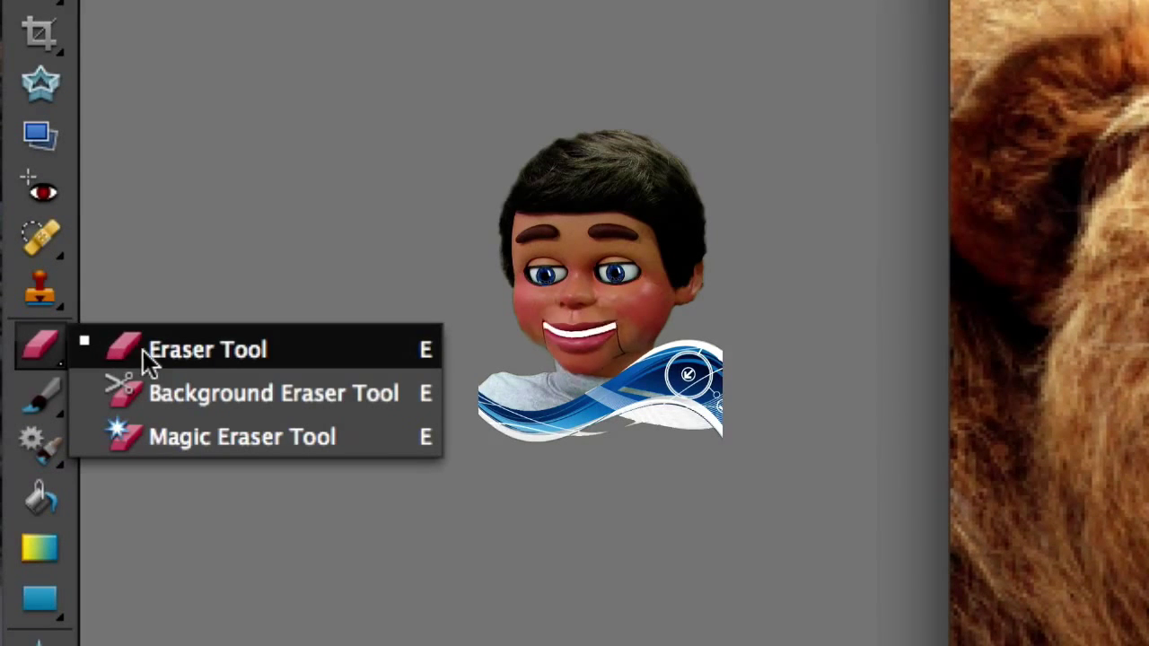
Erase the lion's black background with the Magic Eraser, then switch to the Quick Selection Tool
click(231, 436)
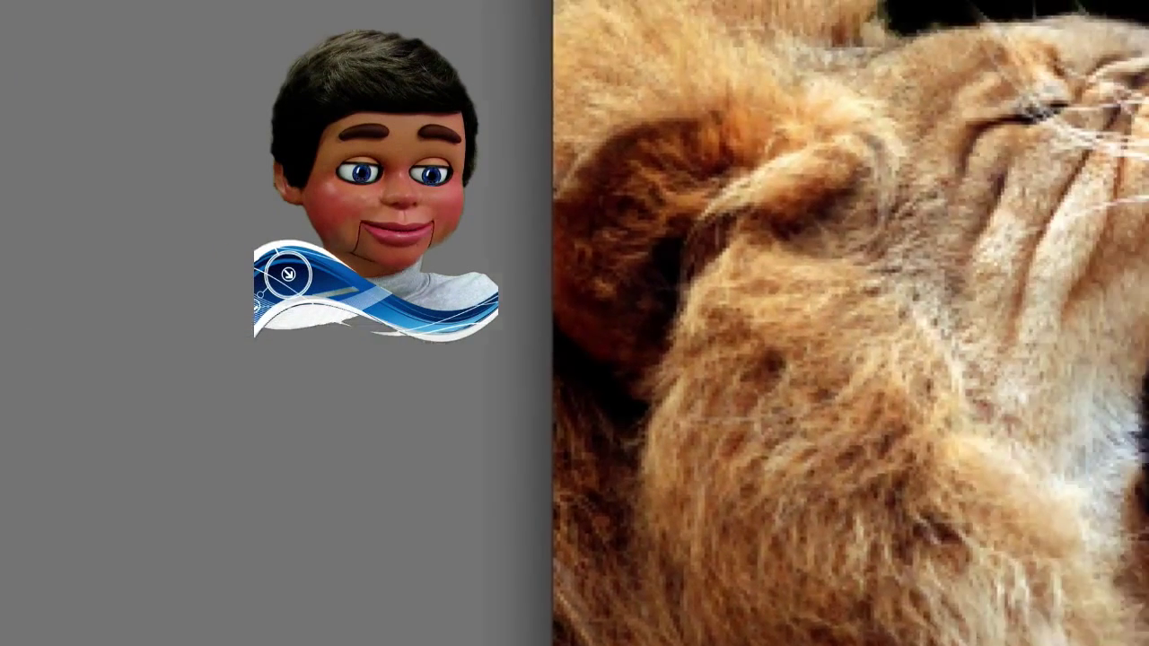
click(1015, 250)
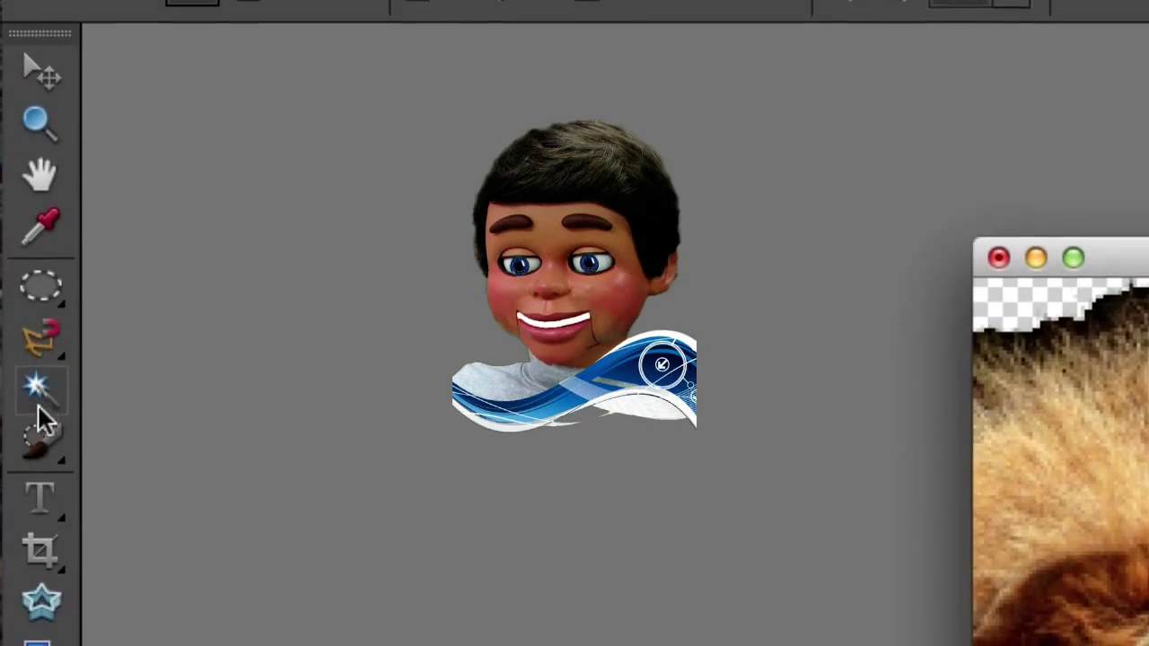
click(43, 437)
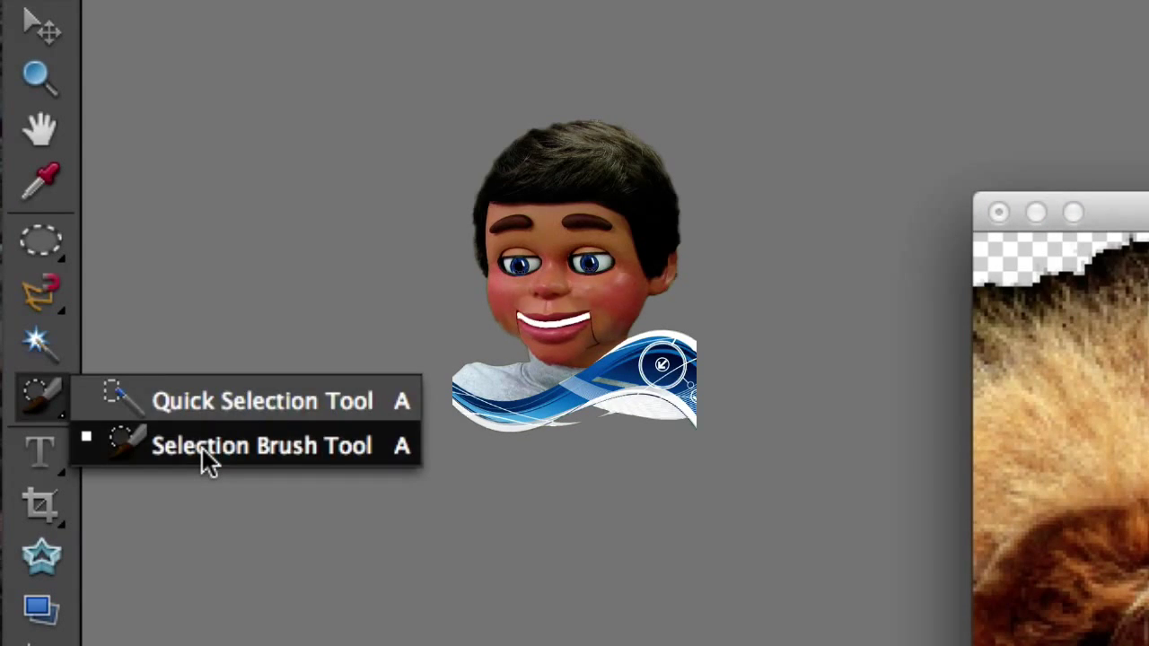
click(201, 447)
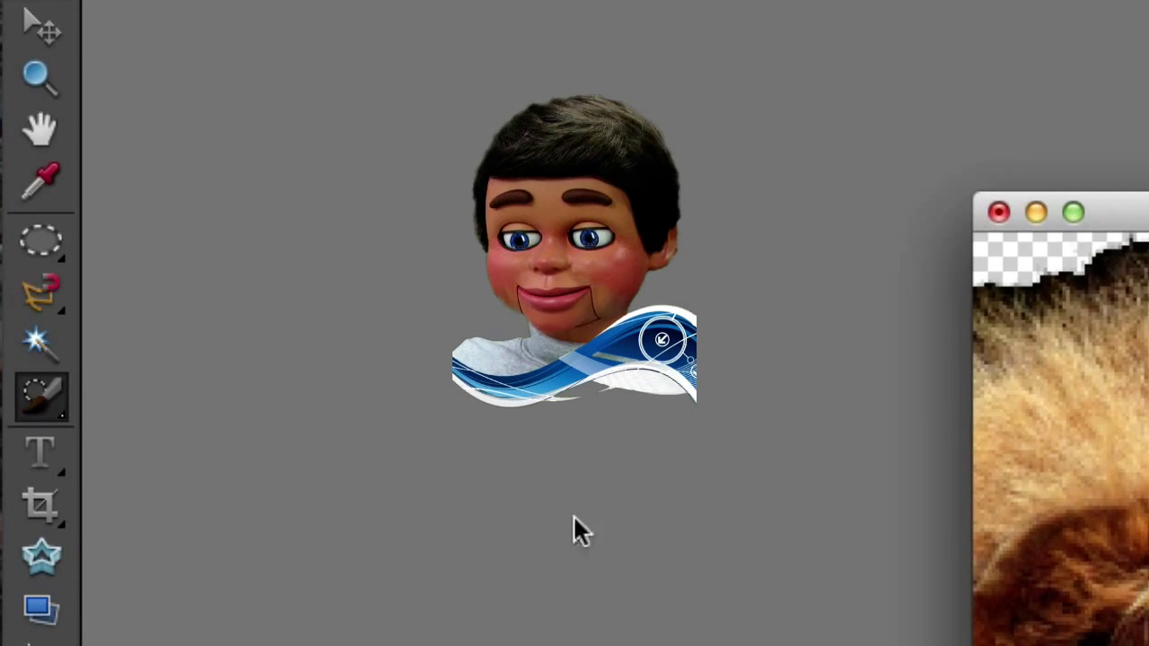
click(46, 389)
click(83, 395)
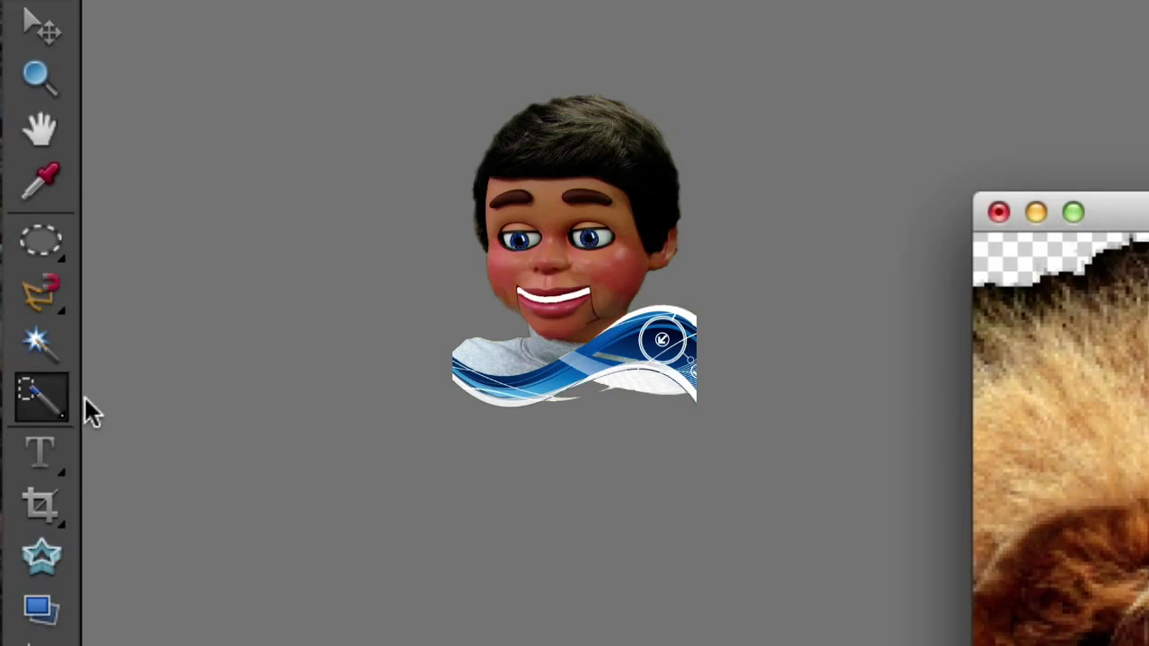
click(38, 398)
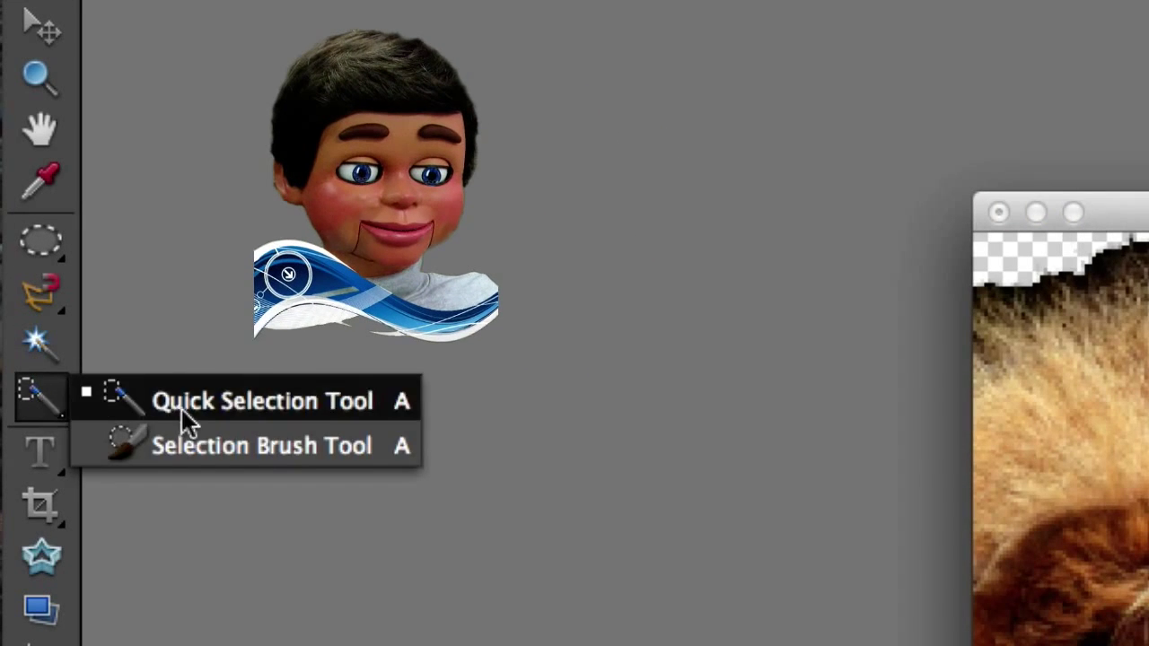
click(182, 409)
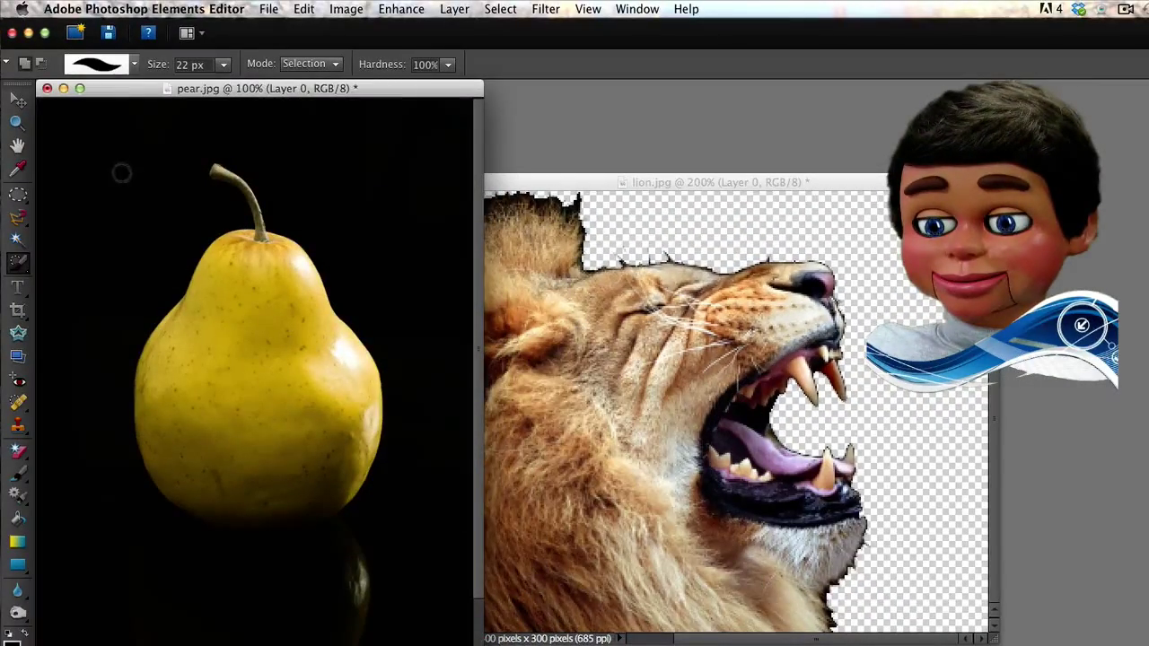
Drag the selected lion mouth from lion.jpg into pear.jpg with the Move tool
drag(266, 95, 355, 162)
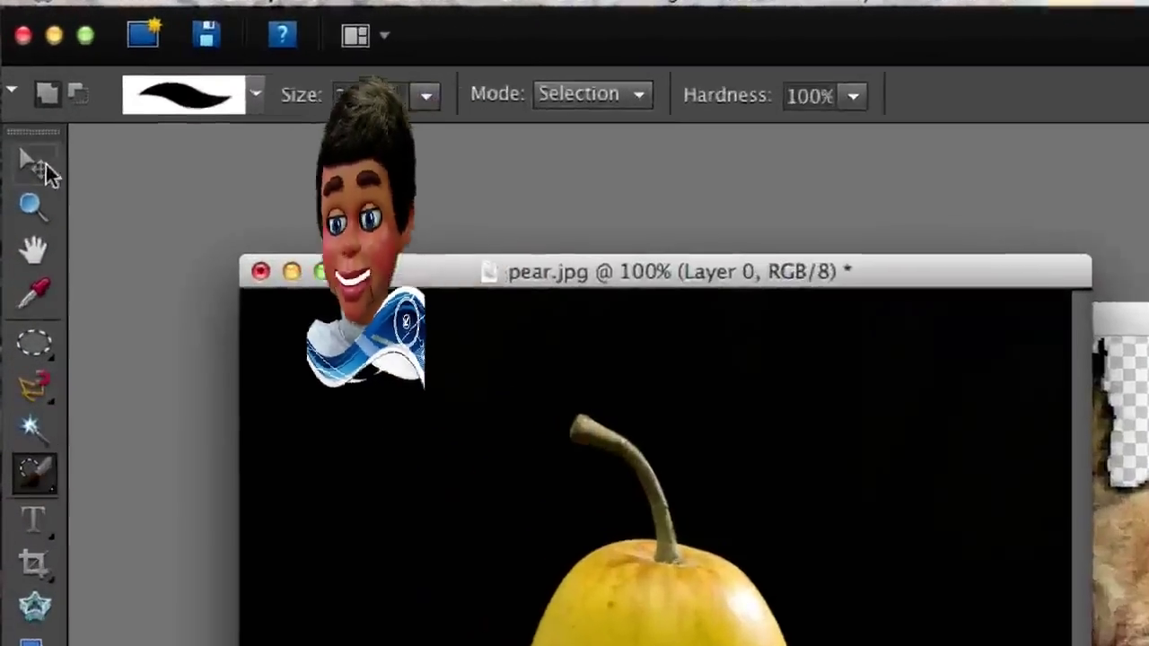
click(18, 101)
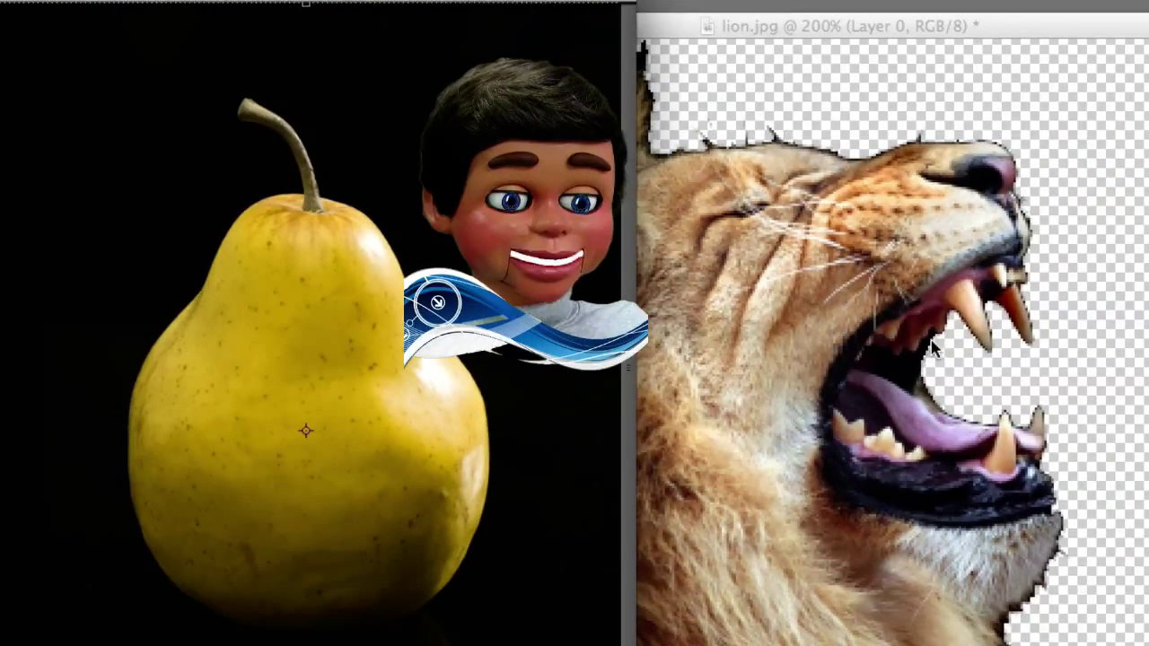
click(992, 27)
drag(911, 373, 334, 420)
Minimize lion.jpg, then enlarge the mouth and place it on the pear's right side
drag(763, 27, 1091, 90)
click(751, 91)
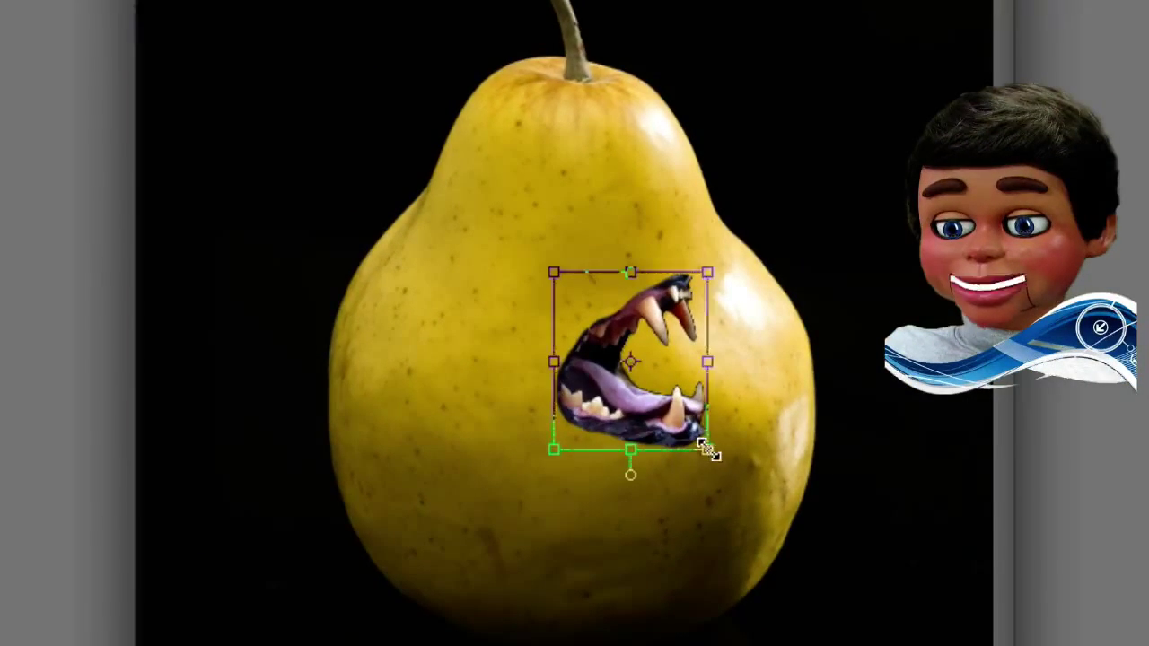
drag(706, 449, 806, 560)
drag(657, 460, 706, 482)
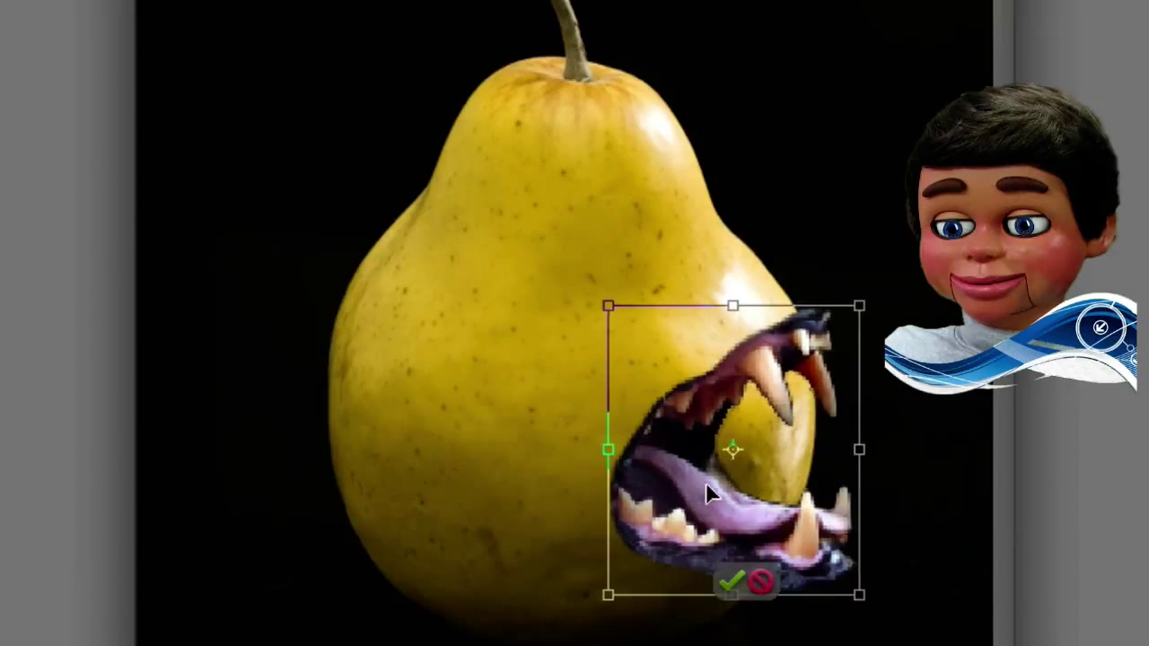
click(789, 616)
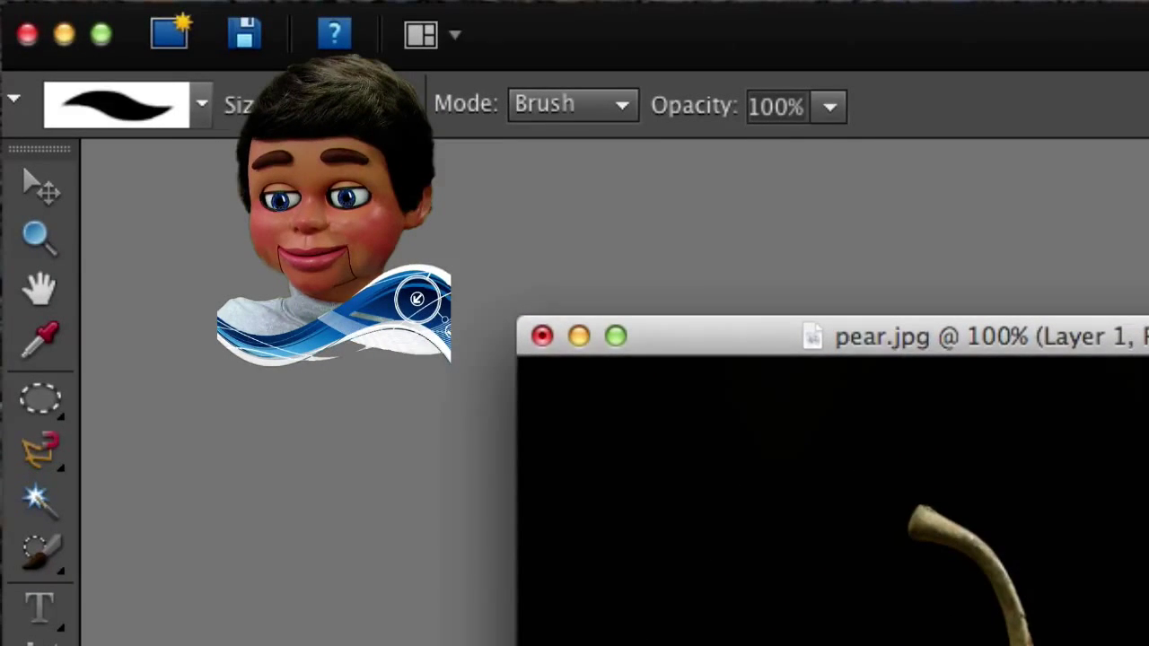
Sample black and draw a black rectangle over the pear canvas with the Rectangle Tool
click(38, 337)
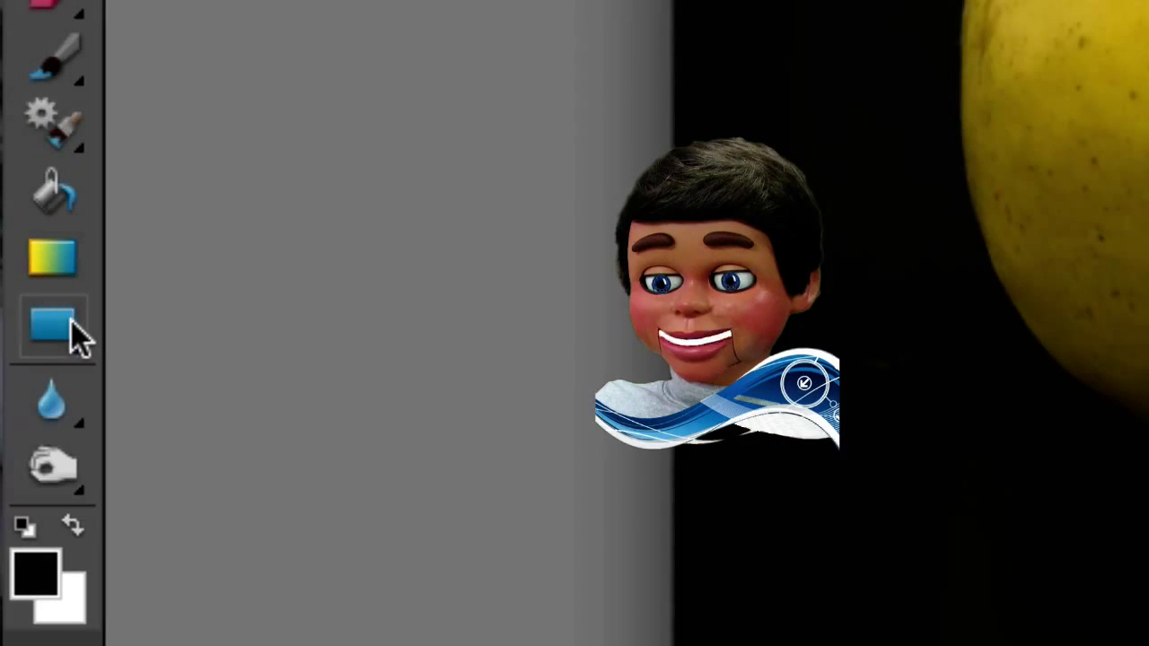
right_click(71, 325)
click(282, 328)
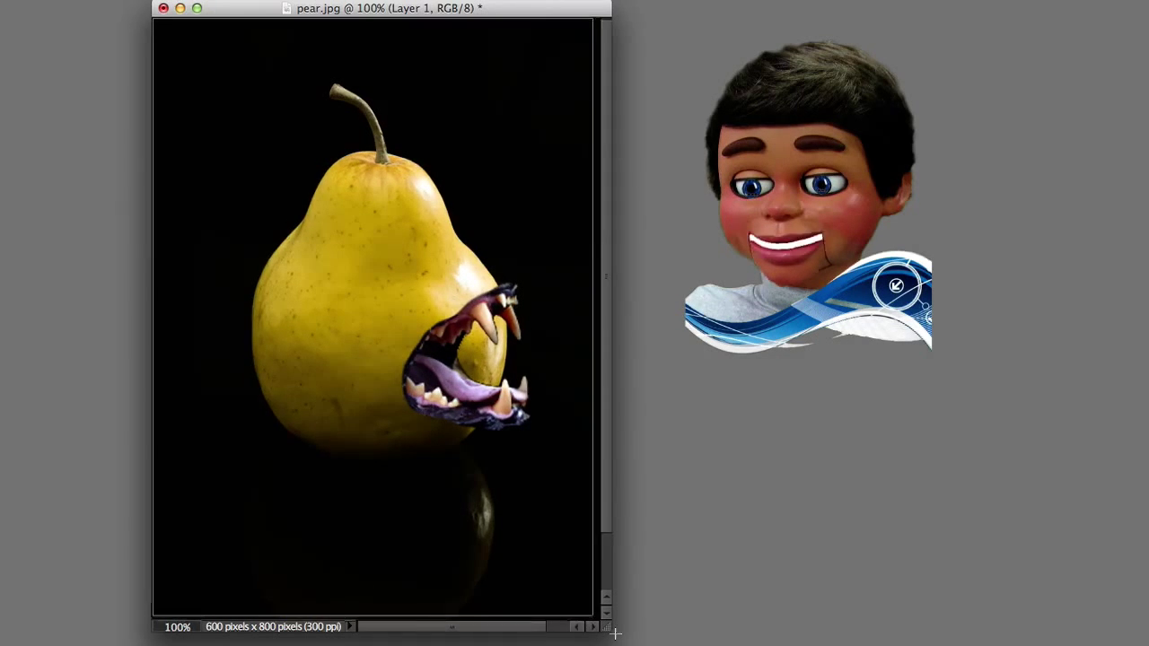
drag(562, 582, 611, 632)
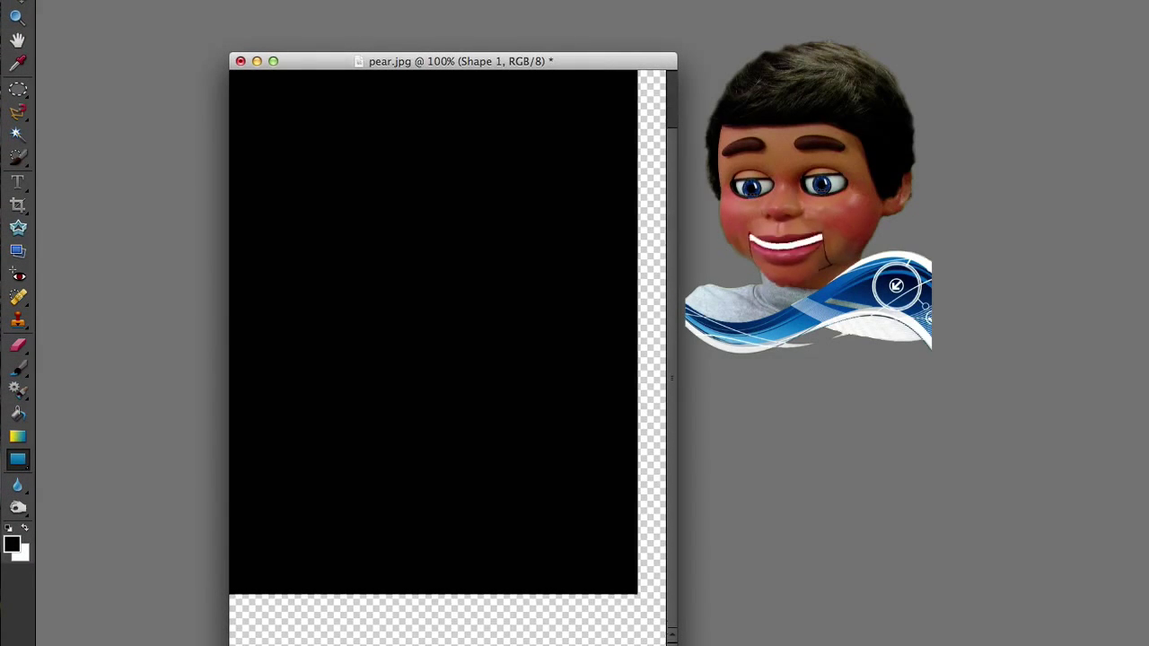
Stretch the black rectangle over the canvas, move Shape 1 below Layer 0, and select Layer 0
drag(654, 599, 669, 639)
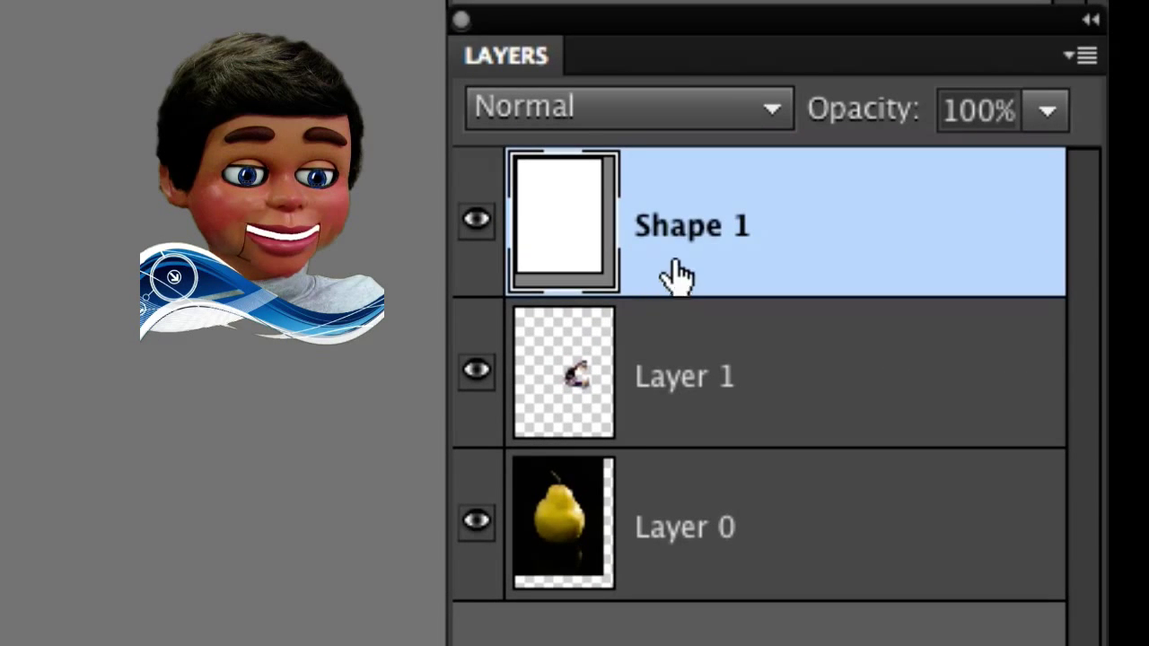
drag(713, 229, 660, 611)
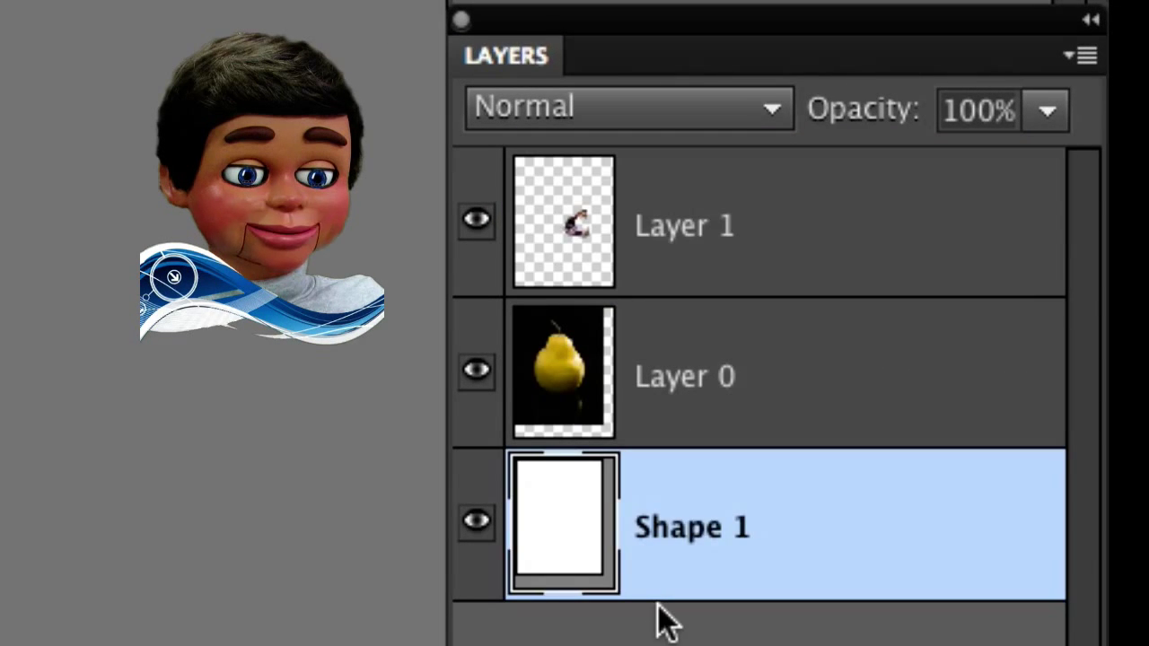
click(885, 418)
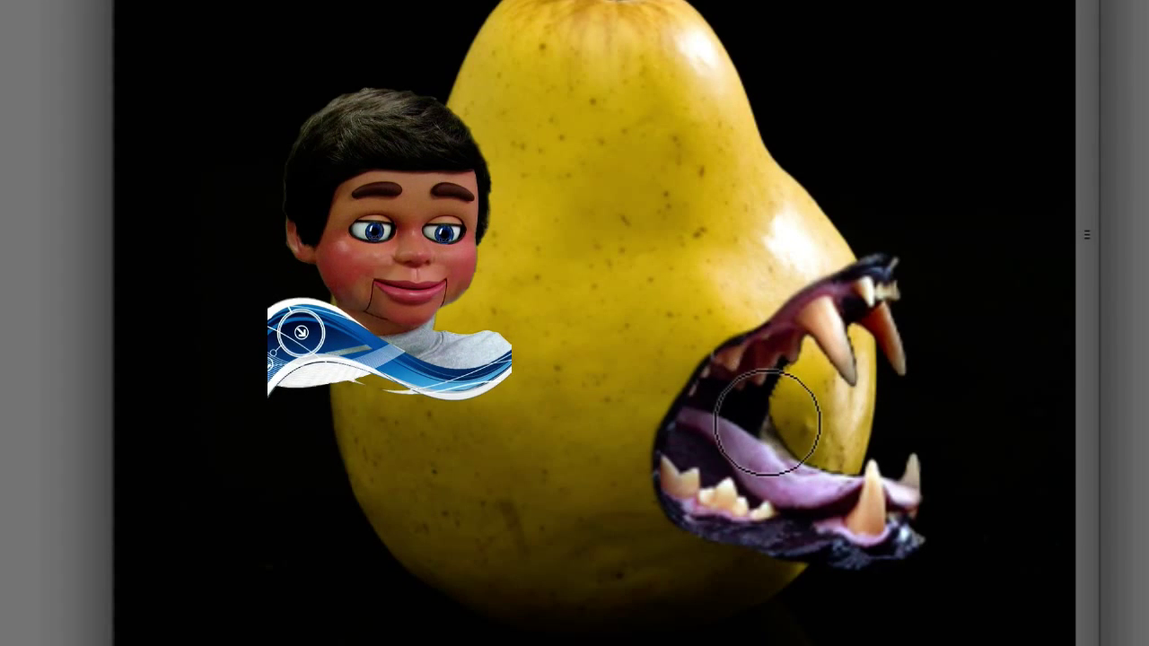
Paint black over the pear inside the lion's jaws and over its reflection below
drag(811, 436, 857, 422)
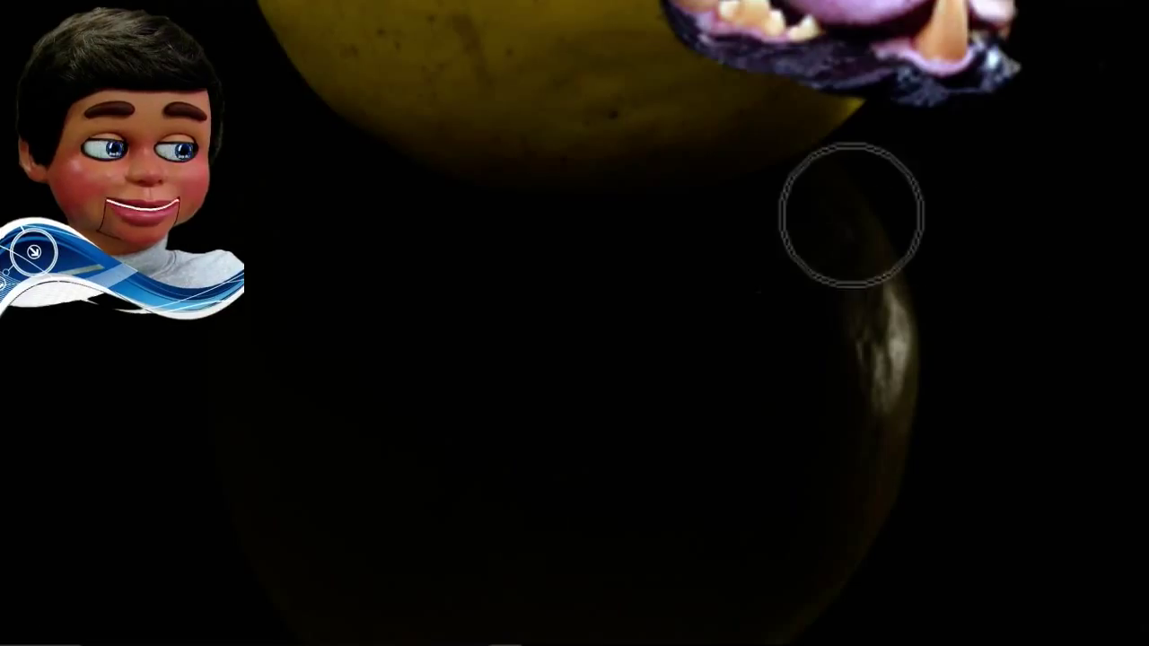
mouse_move(670, 351)
mouse_down()
mouse_move(924, 437)
mouse_move(485, 584)
mouse_move(992, 546)
mouse_up()
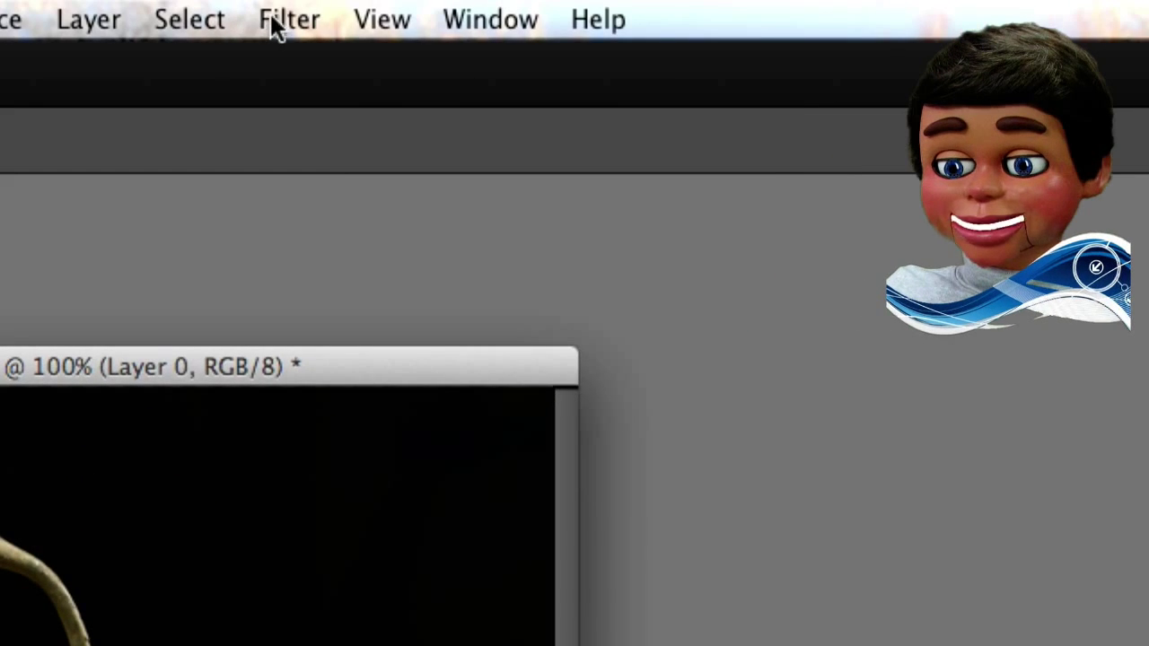
click(292, 21)
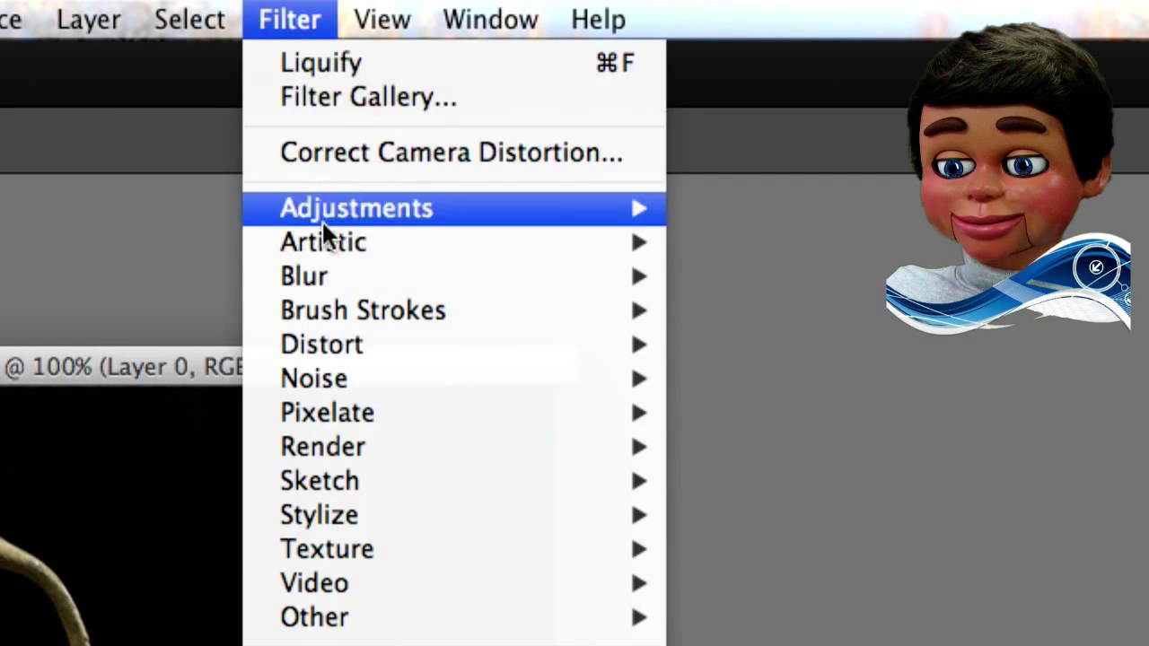
mouse_move(346, 340)
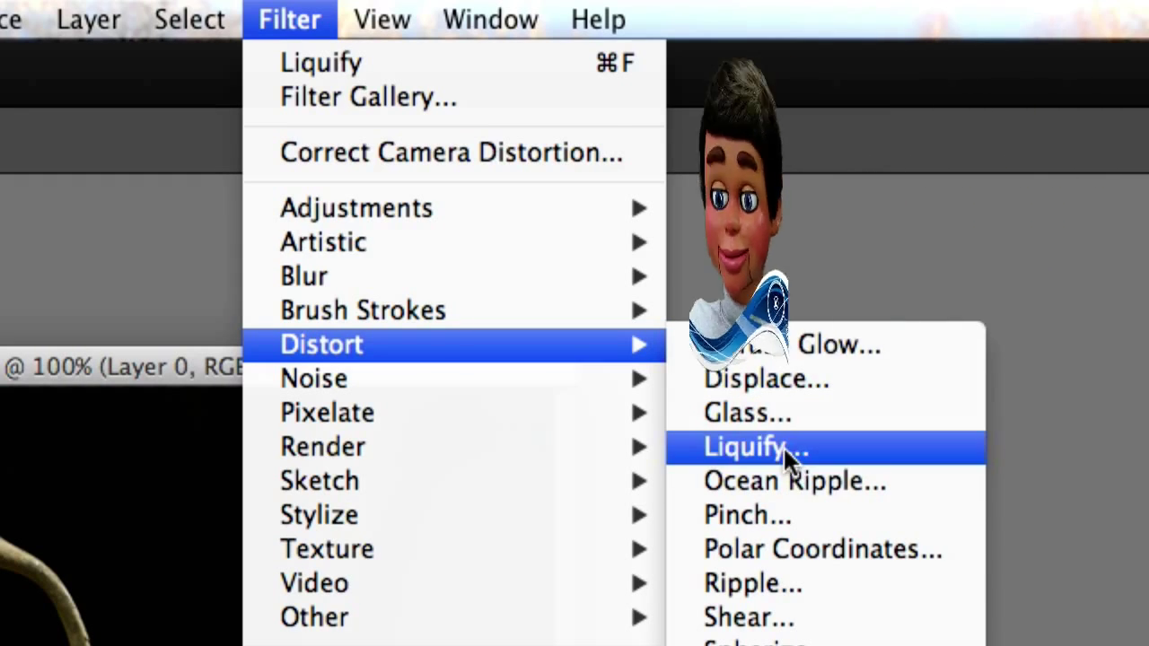
click(784, 448)
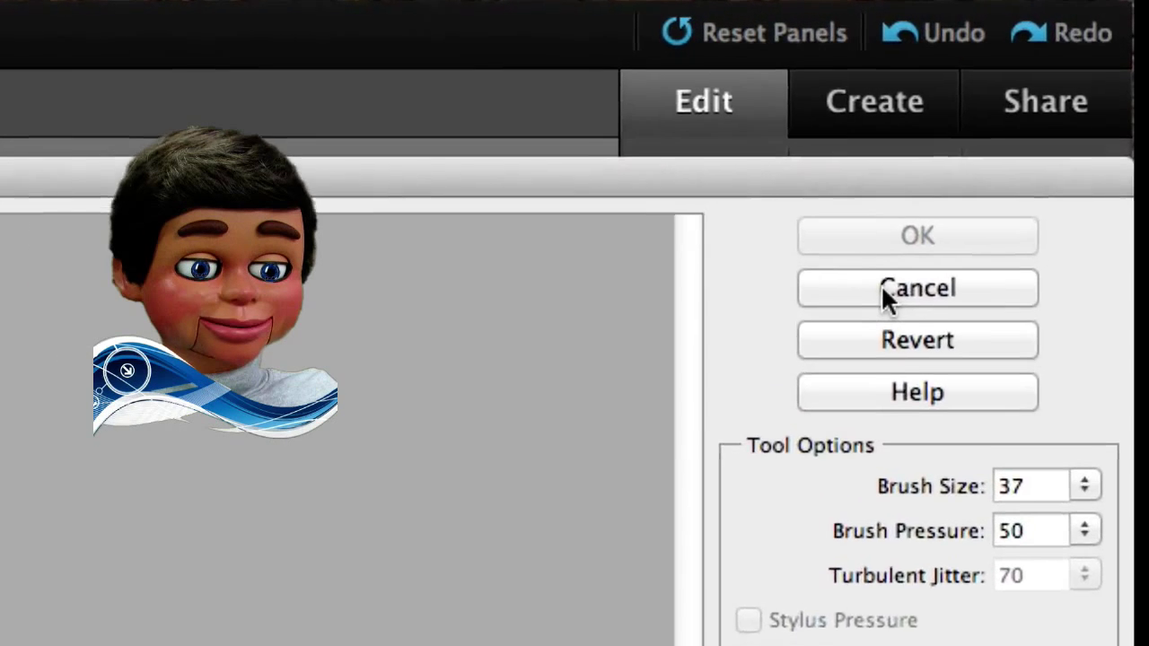
click(1070, 110)
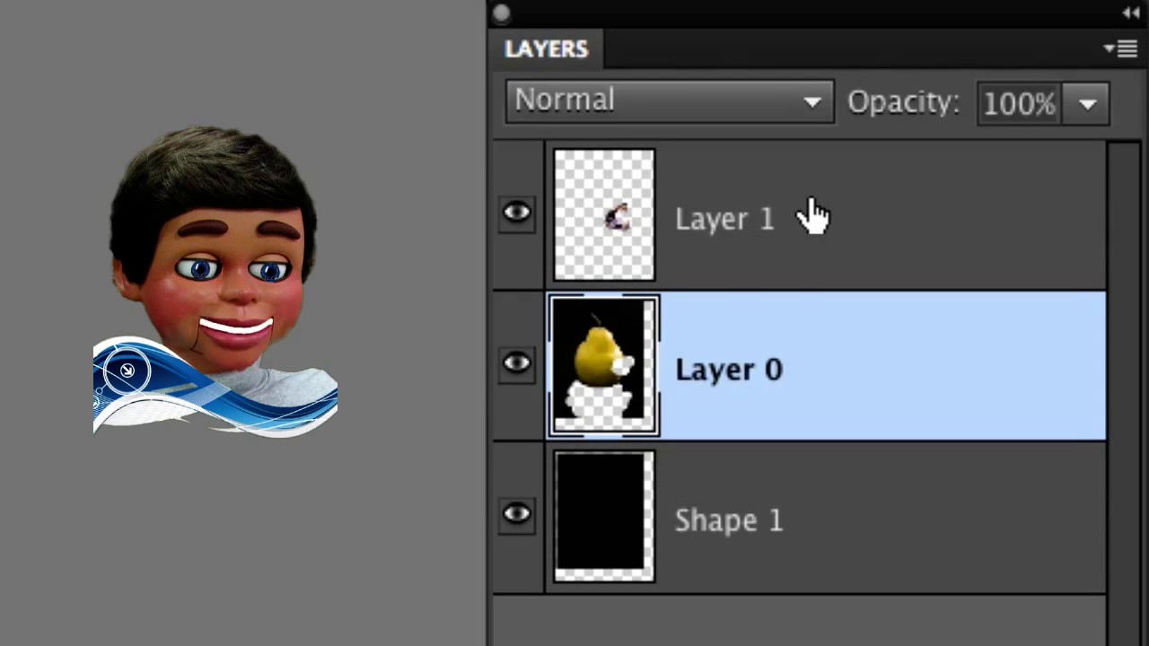
Select Layer 1, Layer 0 and Shape 1 and merge them into one layer
shift+click(812, 216)
shift+click(800, 509)
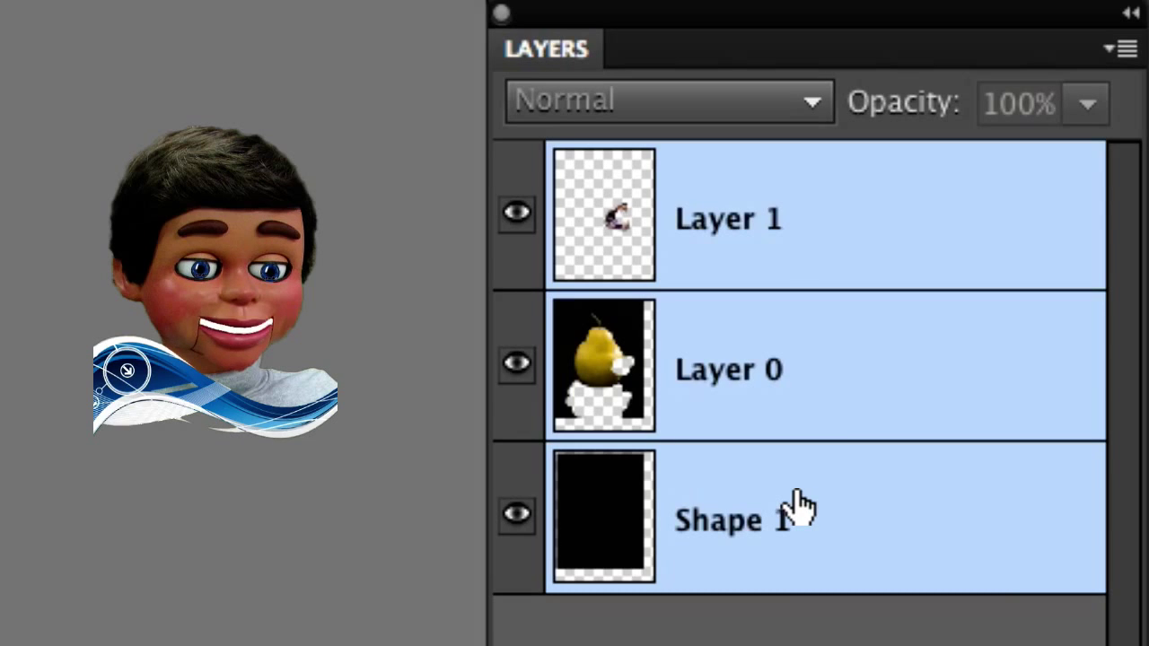
right_click(840, 411)
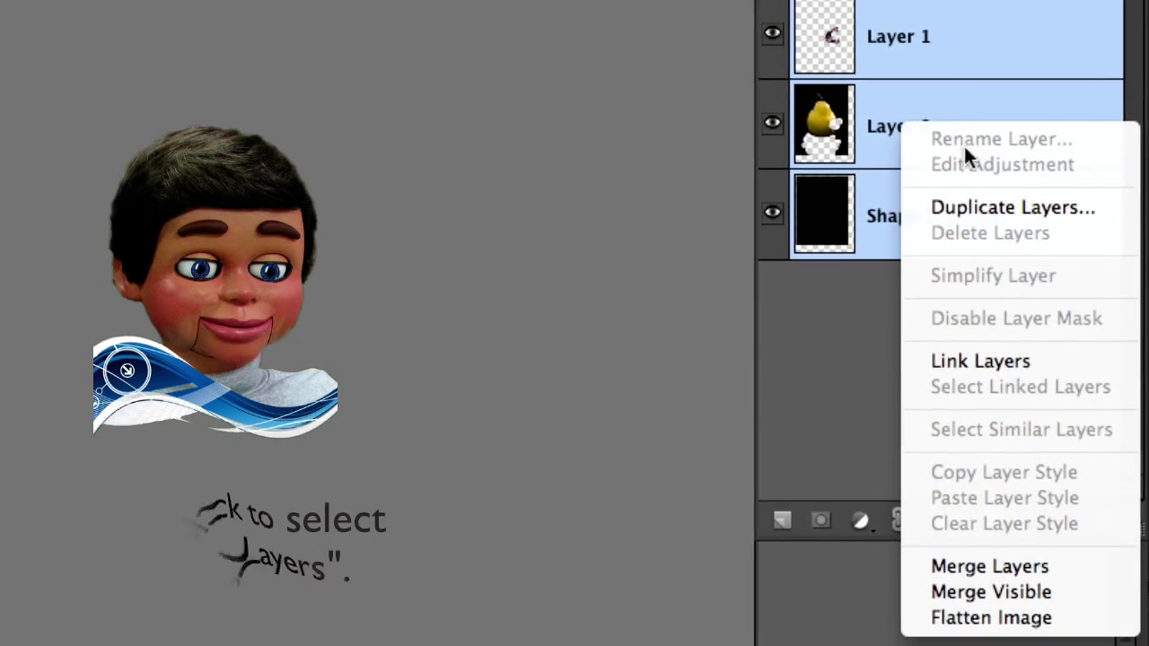
click(955, 558)
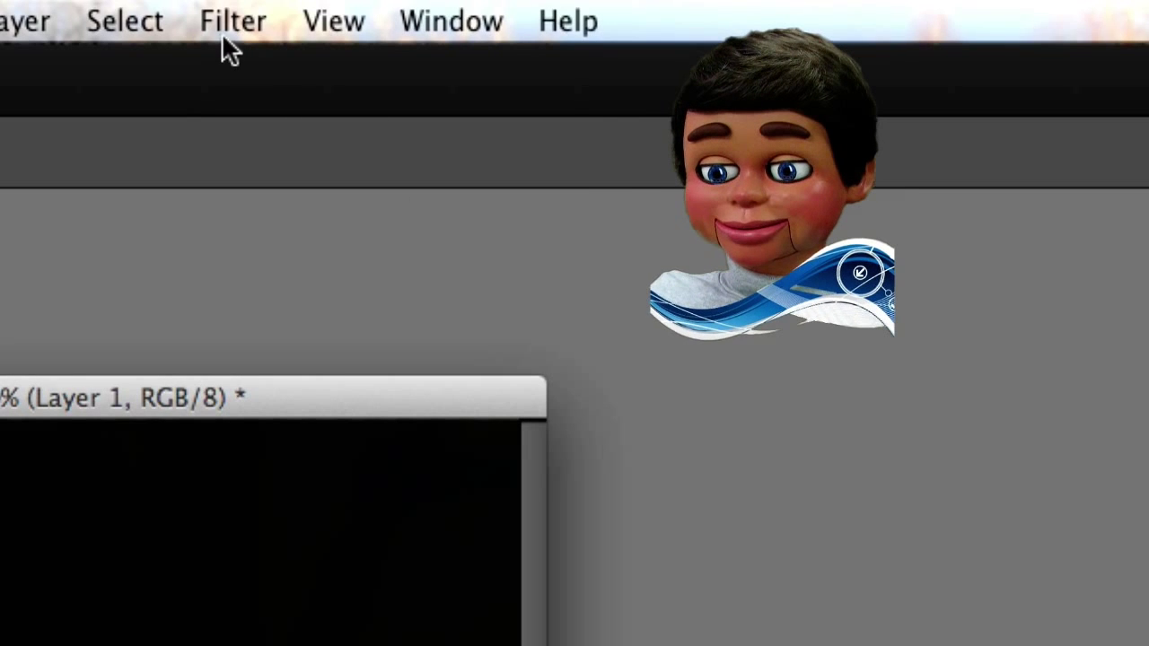
With Liquify's Warp brush, push the pear's tip and lower edge into the lion's mouth
click(224, 27)
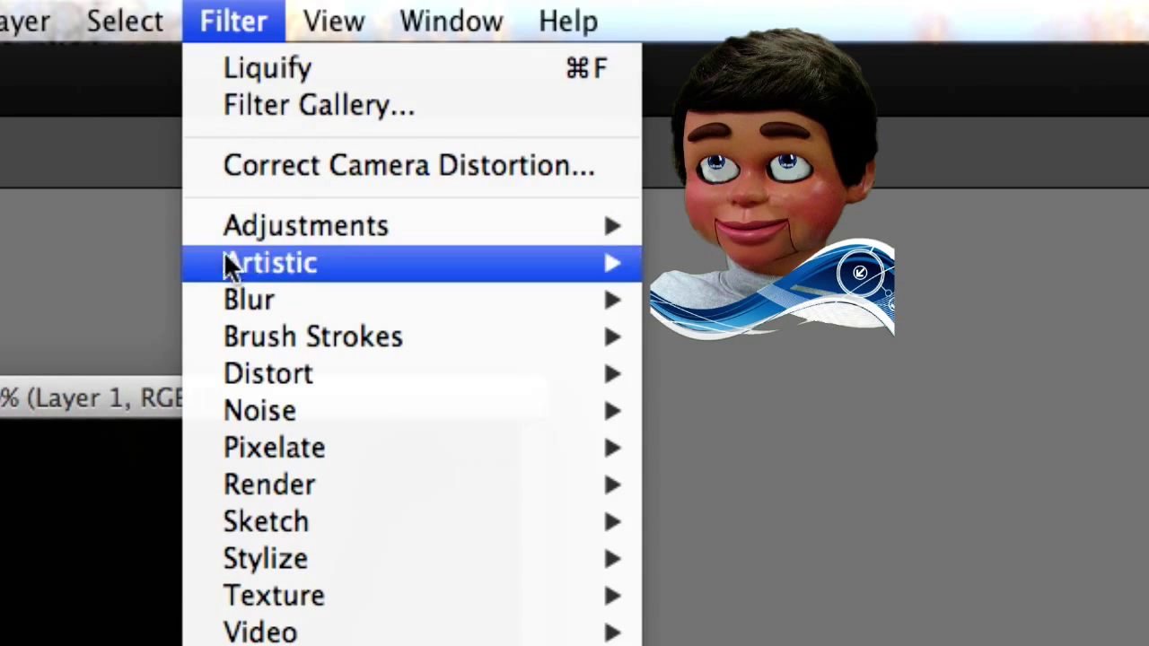
mouse_move(410, 373)
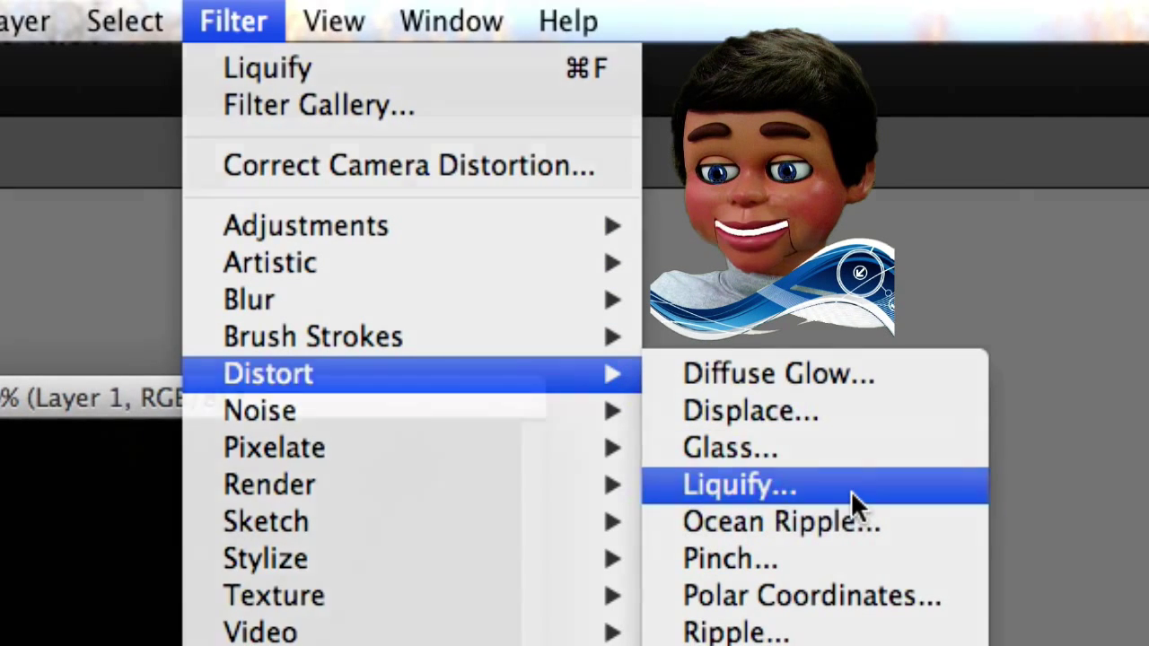
click(853, 493)
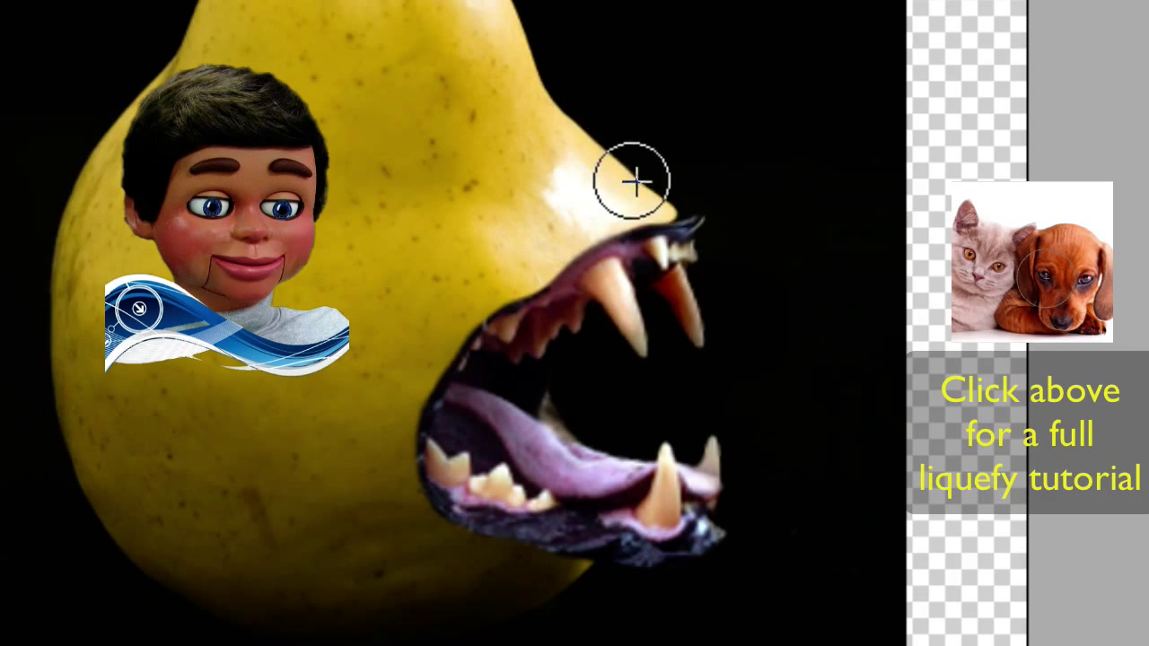
drag(634, 181, 693, 210)
drag(617, 179, 683, 202)
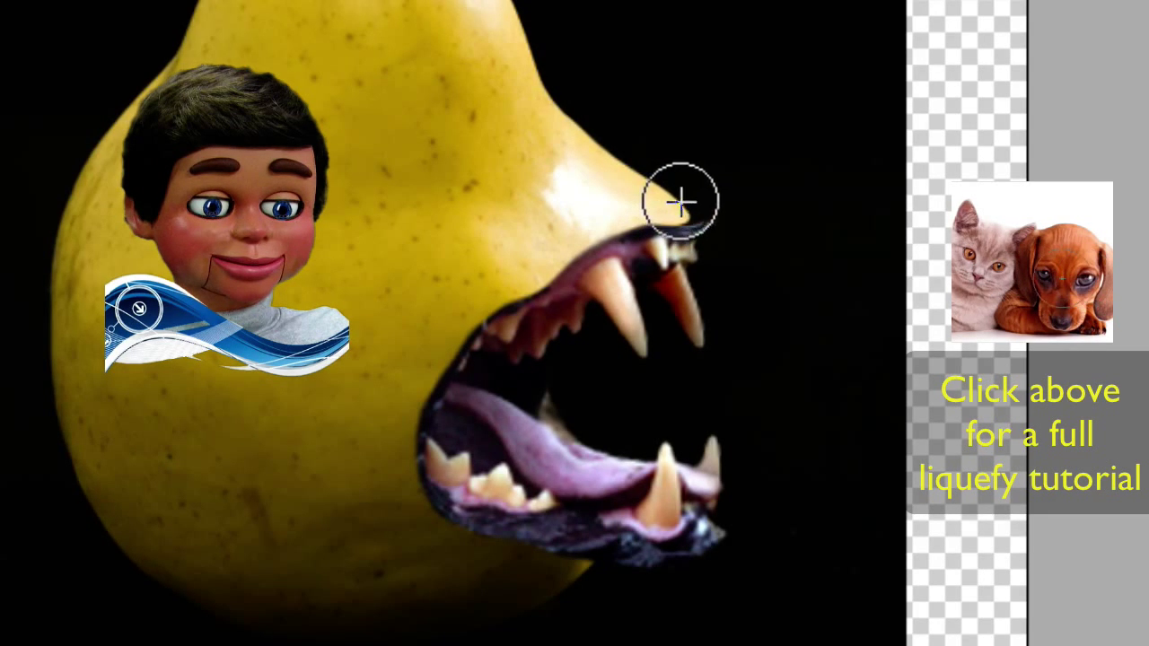
mouse_move(541, 586)
mouse_down()
mouse_move(638, 578)
mouse_move(620, 584)
mouse_move(640, 576)
mouse_move(618, 567)
mouse_move(699, 560)
mouse_move(574, 577)
mouse_move(725, 559)
mouse_up()
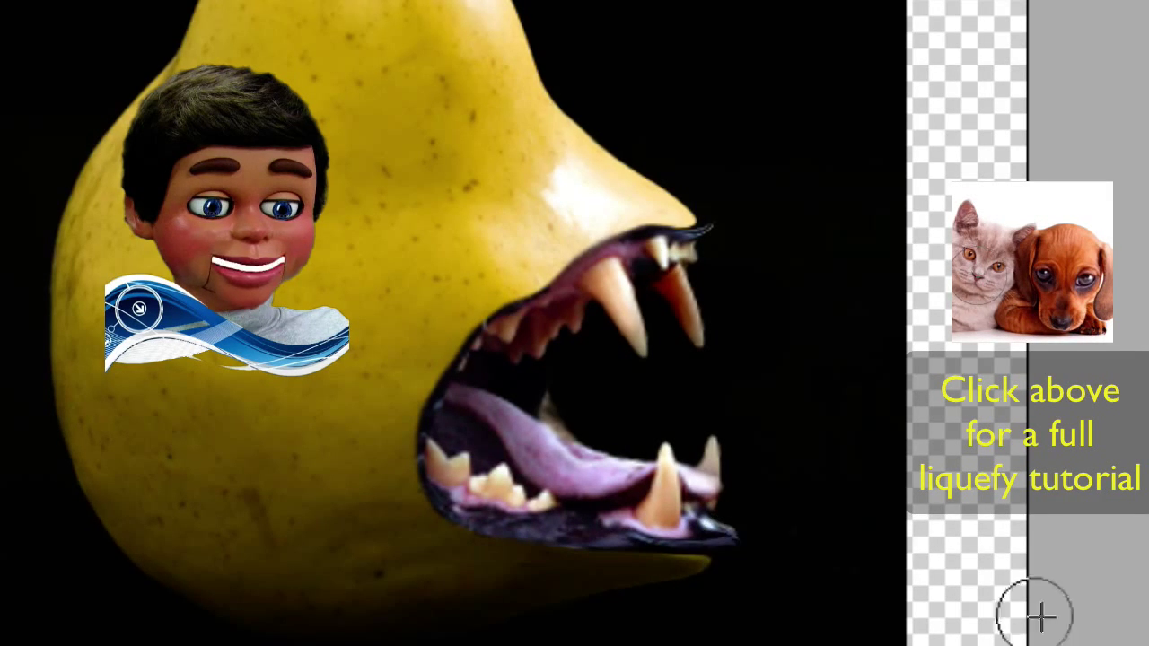
mouse_move(656, 569)
mouse_down()
mouse_move(717, 572)
mouse_move(706, 580)
mouse_move(732, 549)
mouse_up()
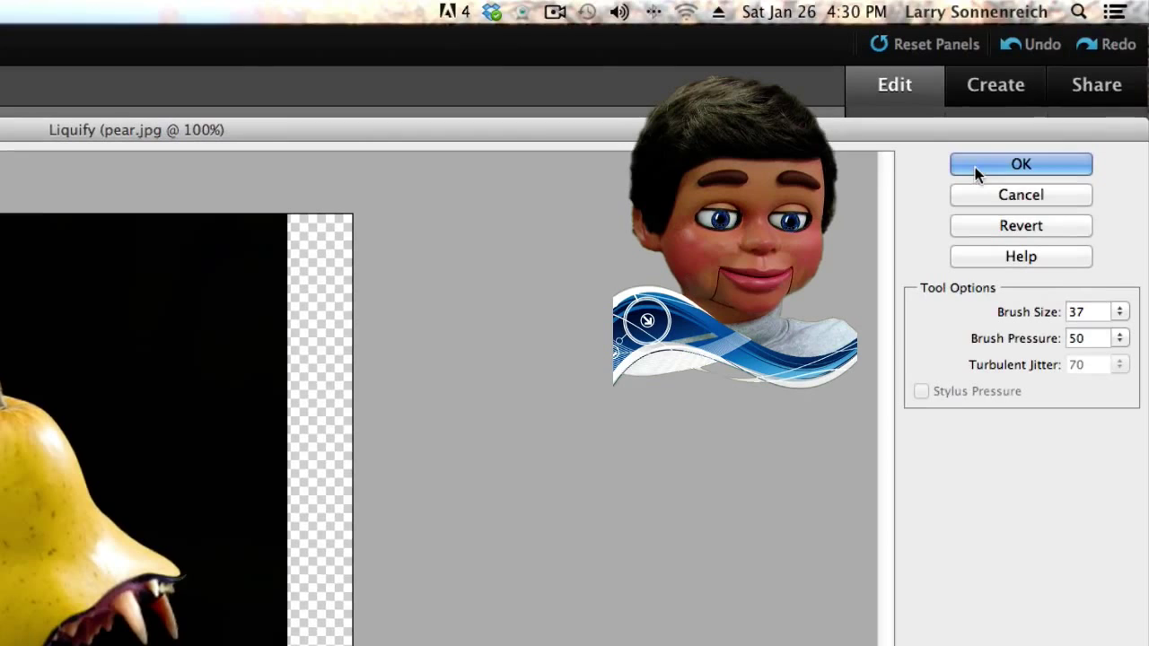
click(976, 168)
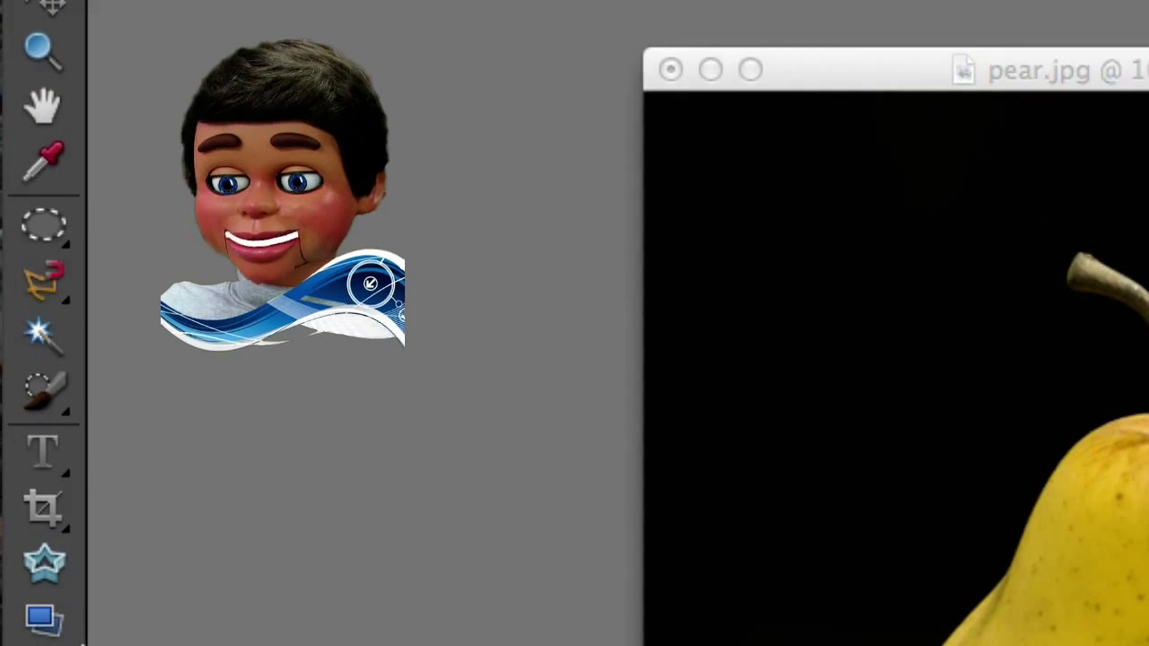
Paint a selection over the eye with the Selection Brush, refining its edge at 19 px
click(45, 405)
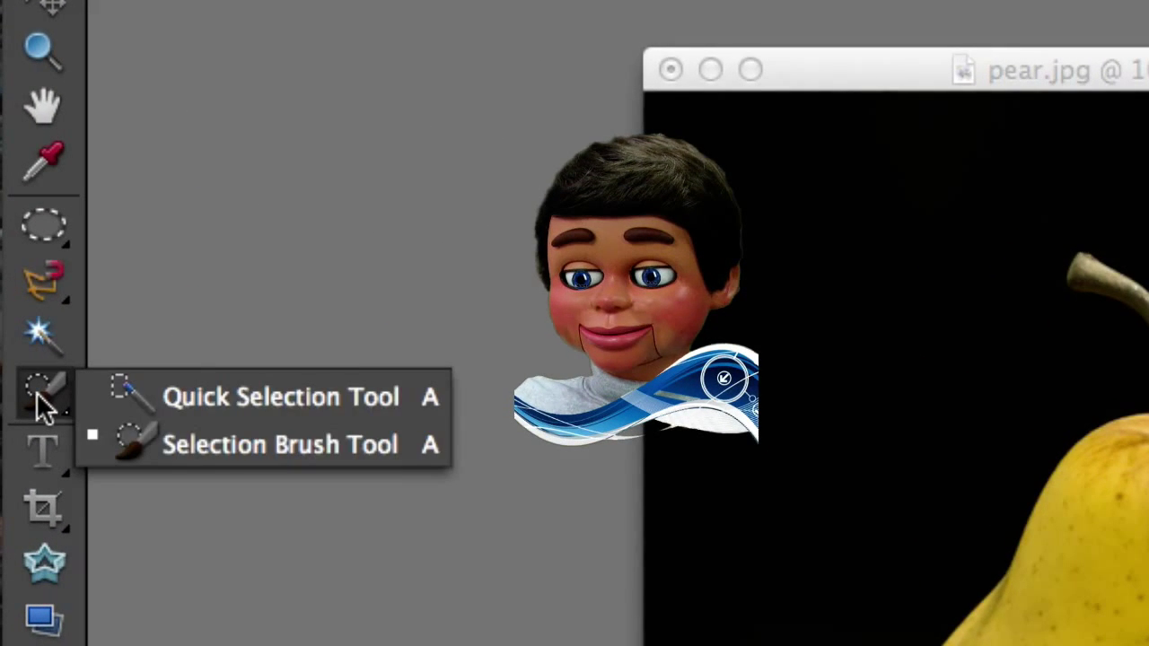
click(117, 447)
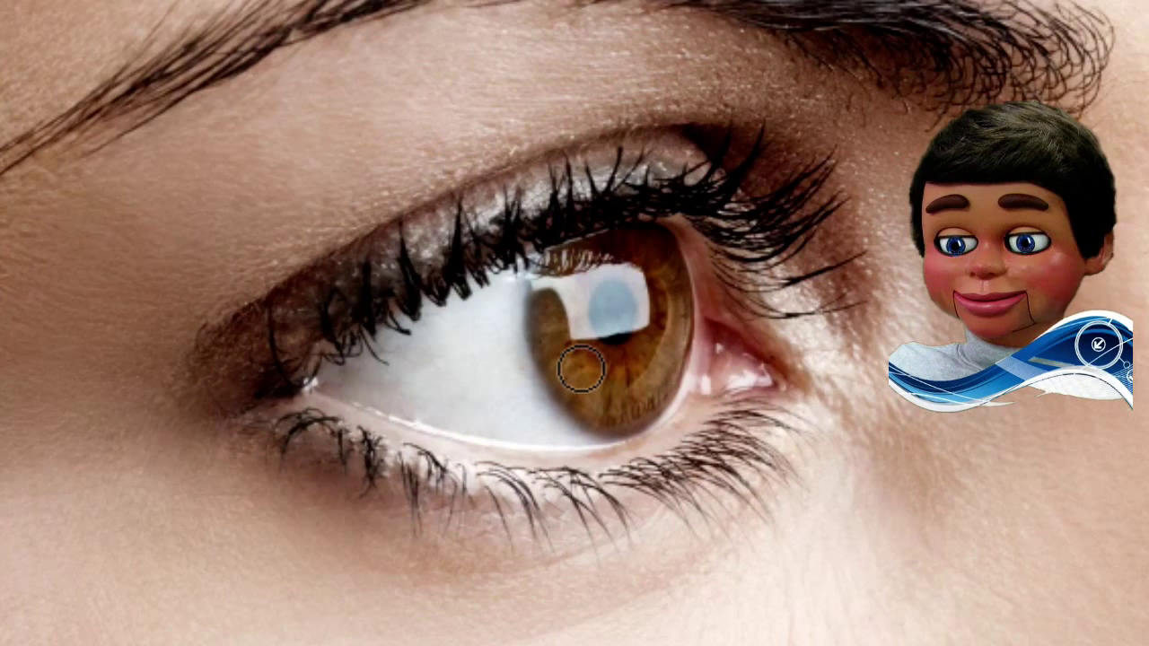
key(bracketright)
key(bracketright)
key(bracketright)
mouse_move(531, 344)
mouse_down()
mouse_move(461, 311)
mouse_move(340, 380)
mouse_move(446, 411)
mouse_move(593, 419)
mouse_move(754, 380)
mouse_move(685, 343)
mouse_move(672, 245)
mouse_move(608, 237)
mouse_move(402, 310)
mouse_move(317, 385)
mouse_move(447, 433)
mouse_up()
drag(712, 358, 693, 329)
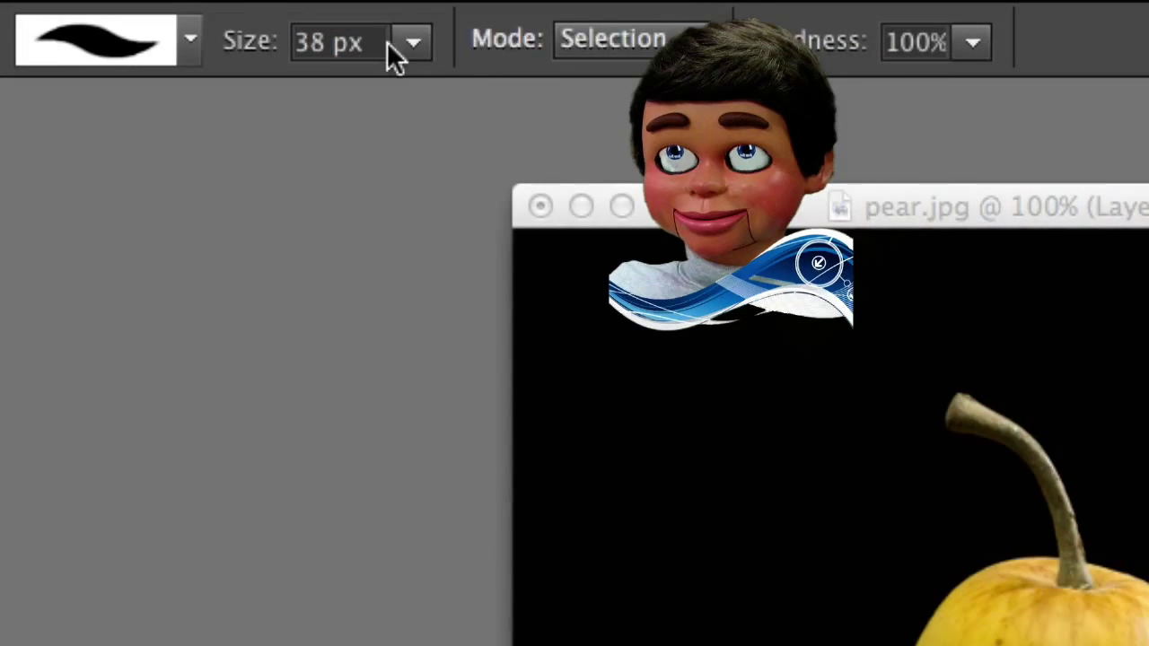
click(413, 49)
drag(427, 79, 371, 90)
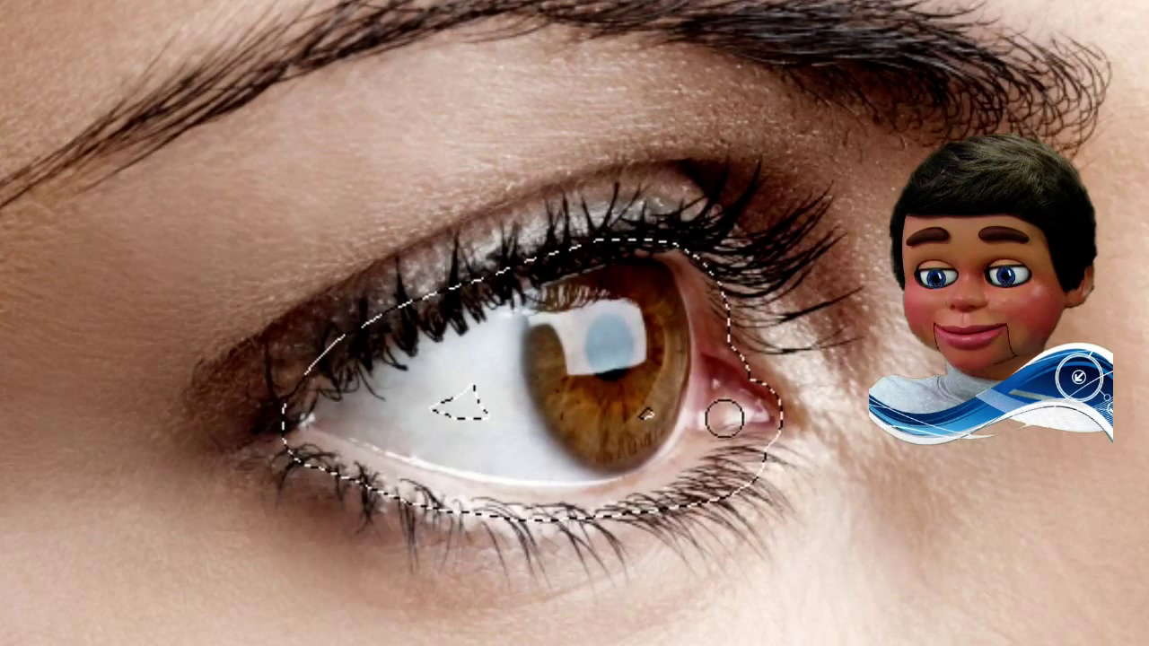
mouse_move(792, 413)
mouse_down()
mouse_move(772, 431)
mouse_move(628, 449)
mouse_move(491, 416)
mouse_up()
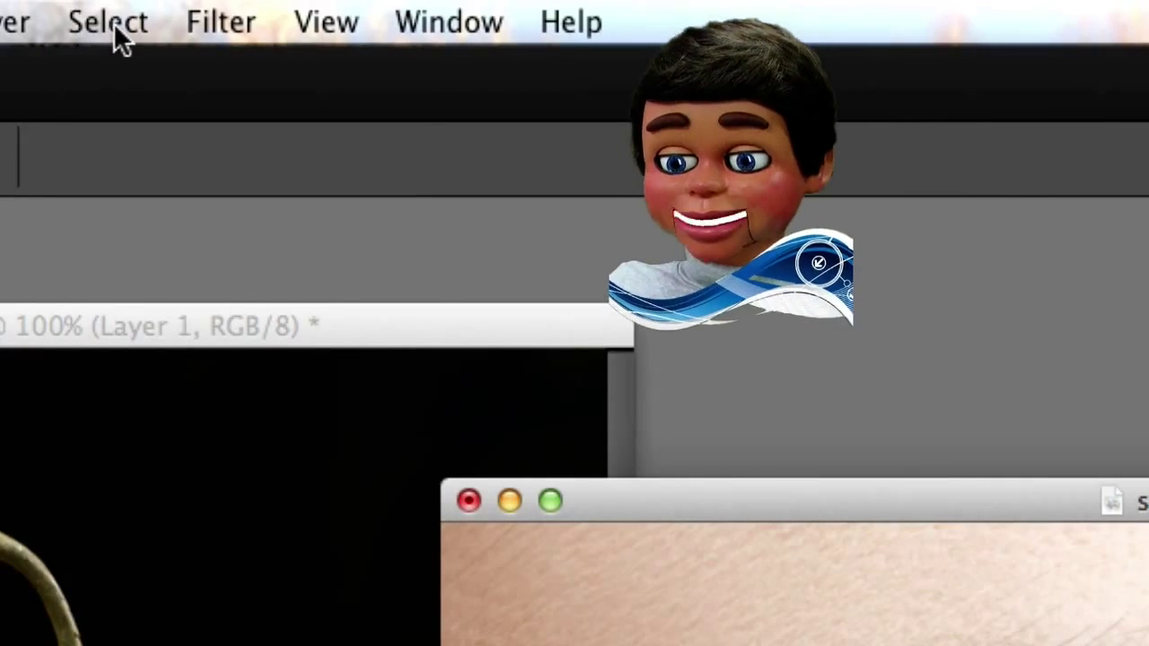
Feather the eye selection with a 4-pixel radius
click(110, 22)
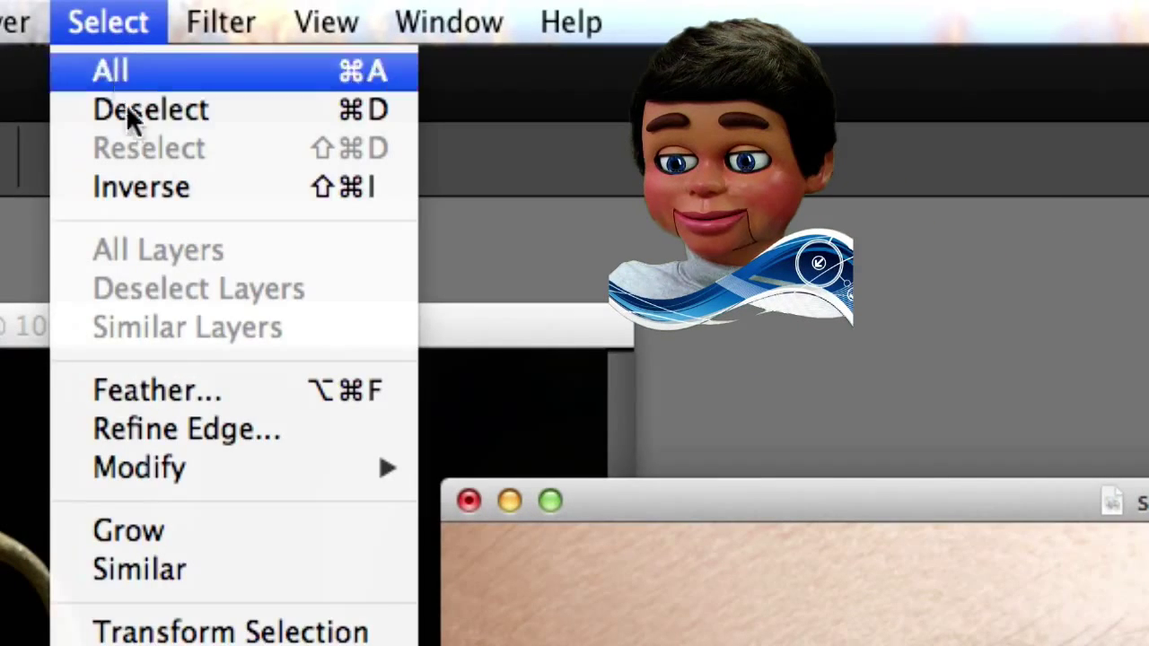
click(128, 389)
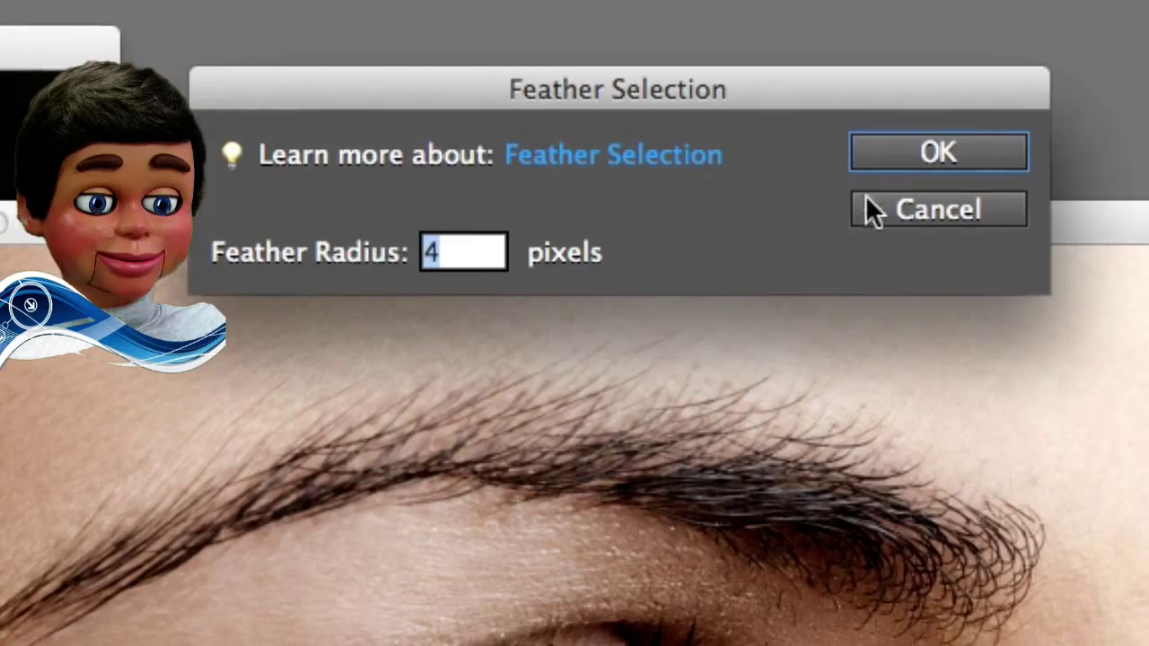
click(926, 150)
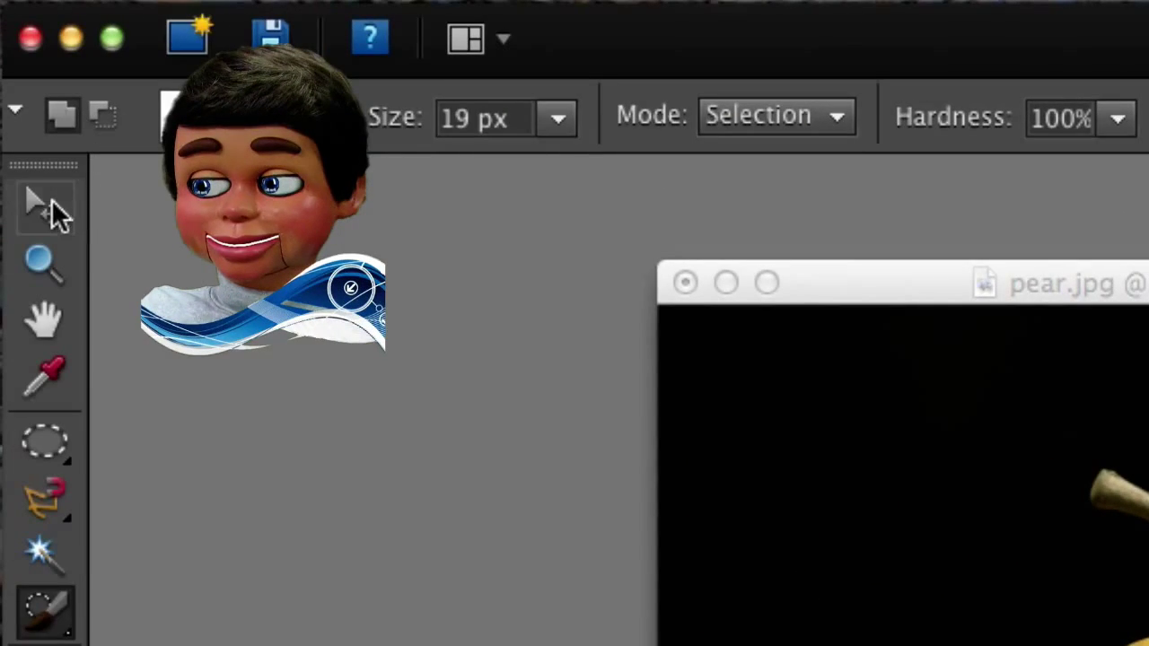
Move the feathered eye onto pear.jpg, shrink it, and place it above the mouth
click(50, 211)
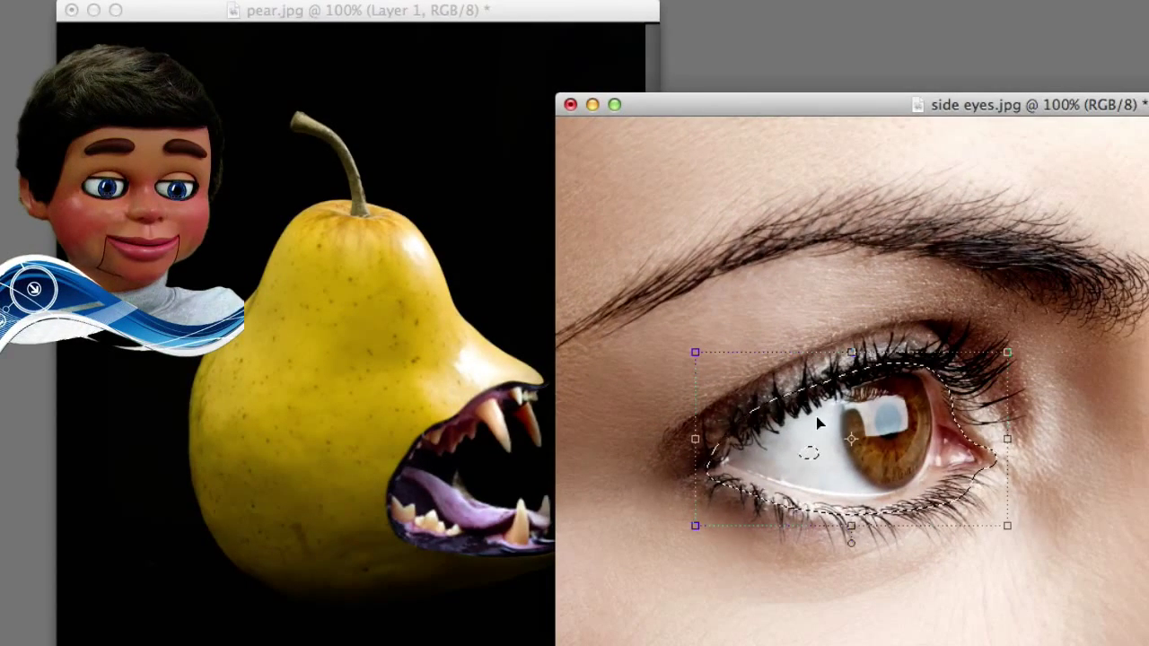
drag(819, 425, 344, 341)
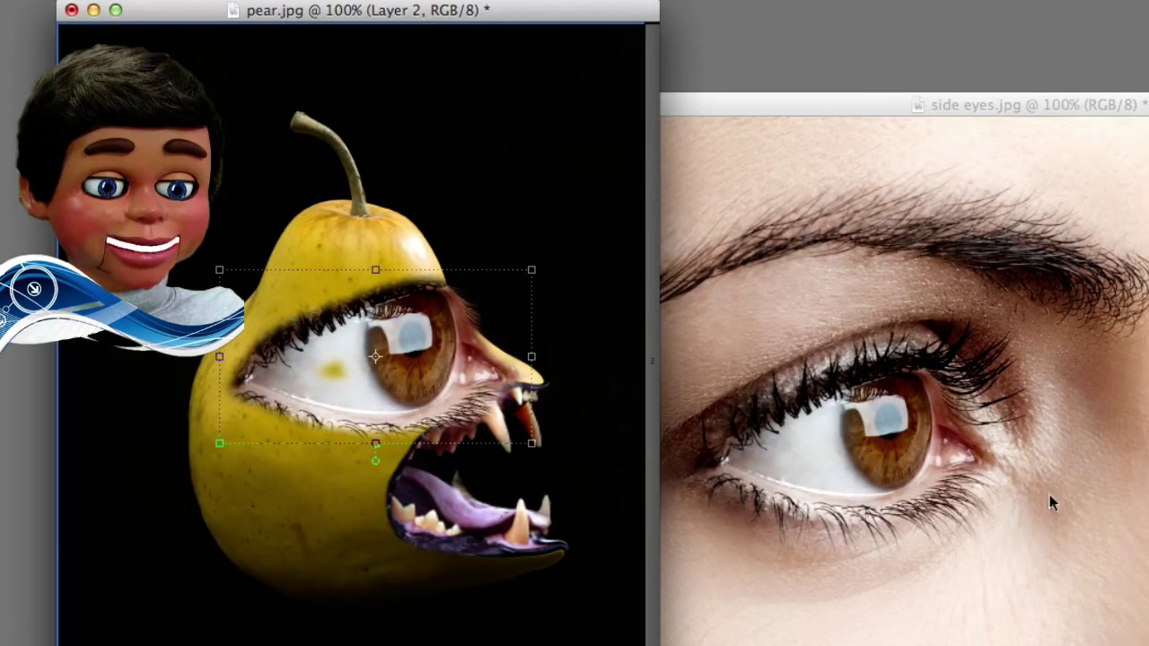
click(616, 113)
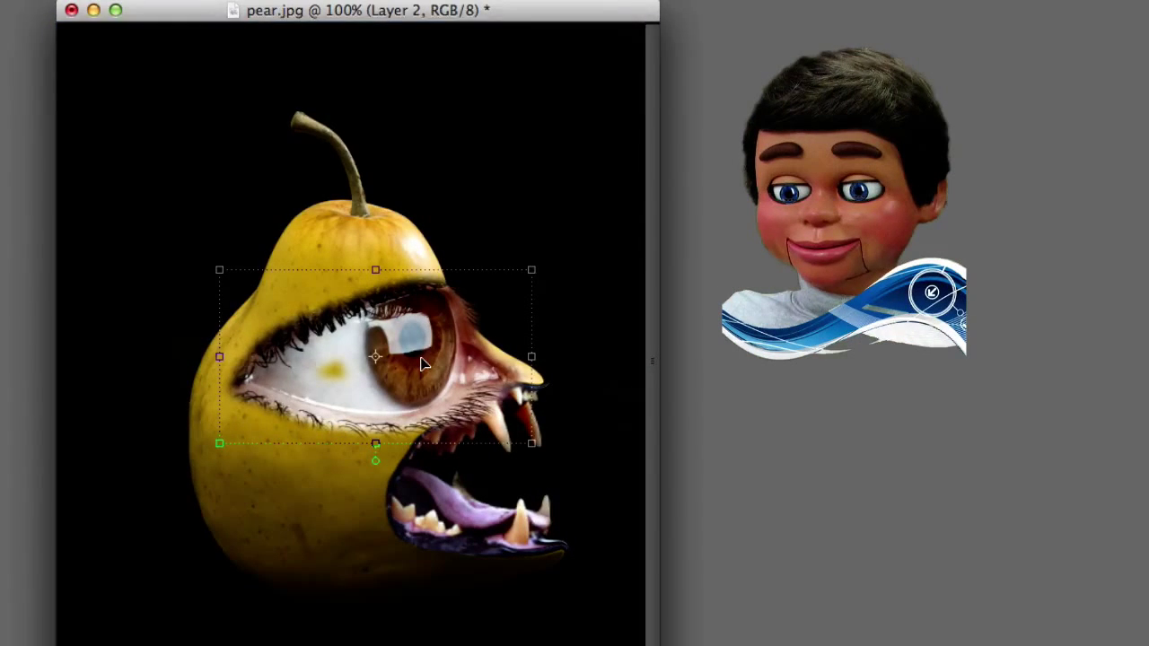
drag(532, 443, 411, 377)
drag(372, 344, 409, 344)
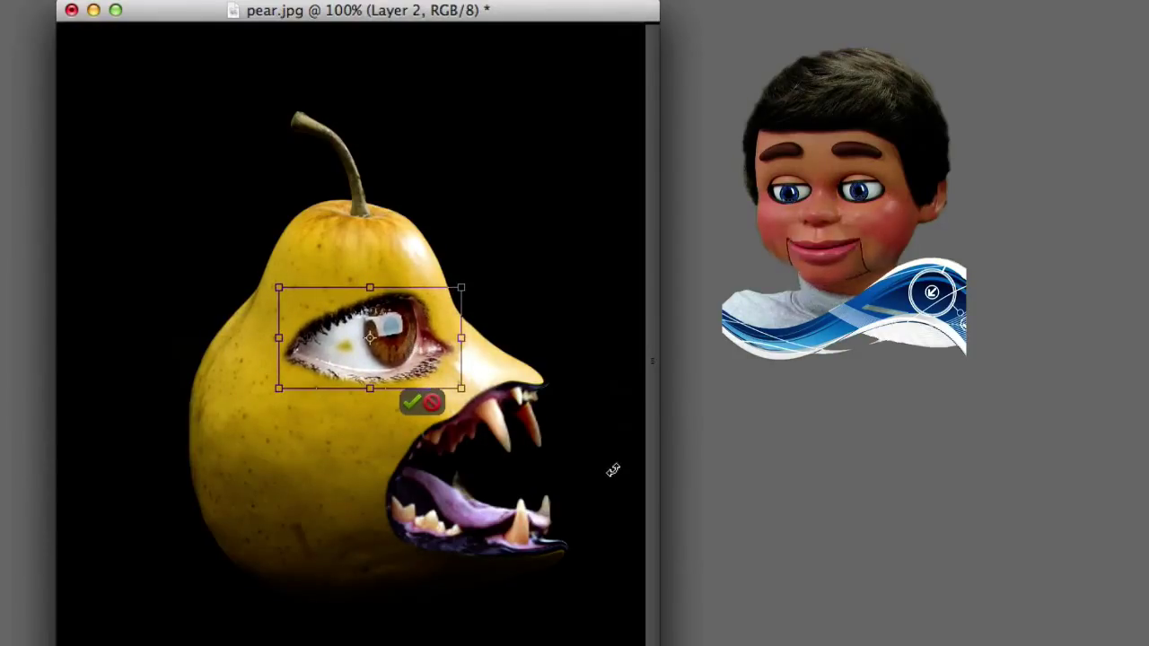
click(414, 404)
key(ctrl+e)
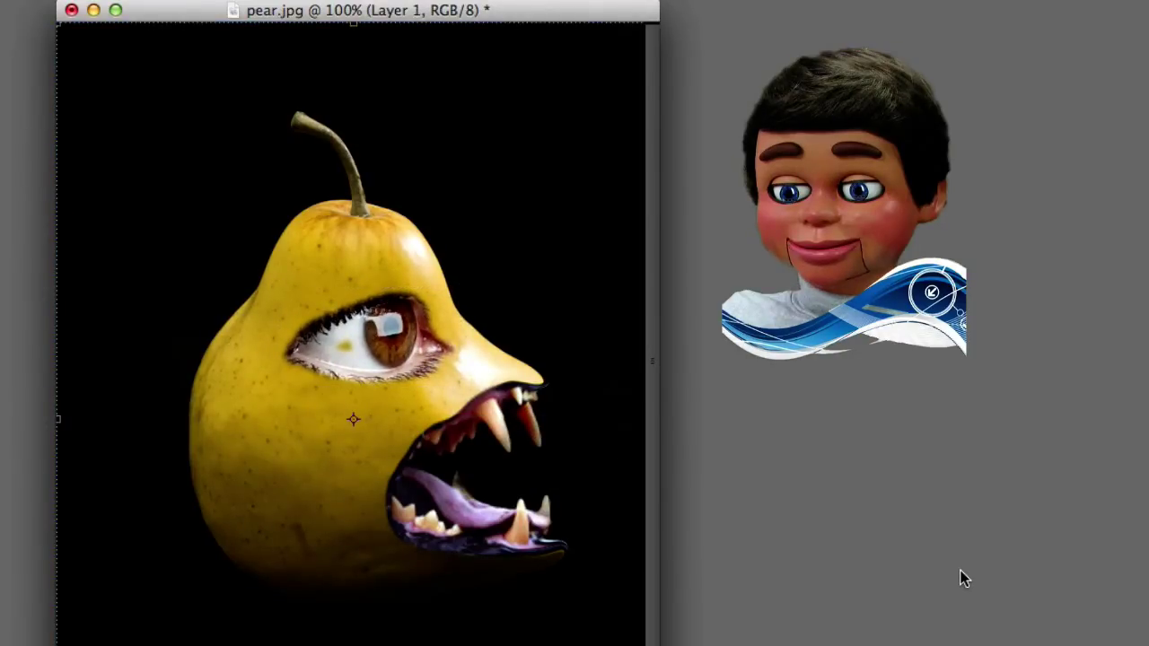